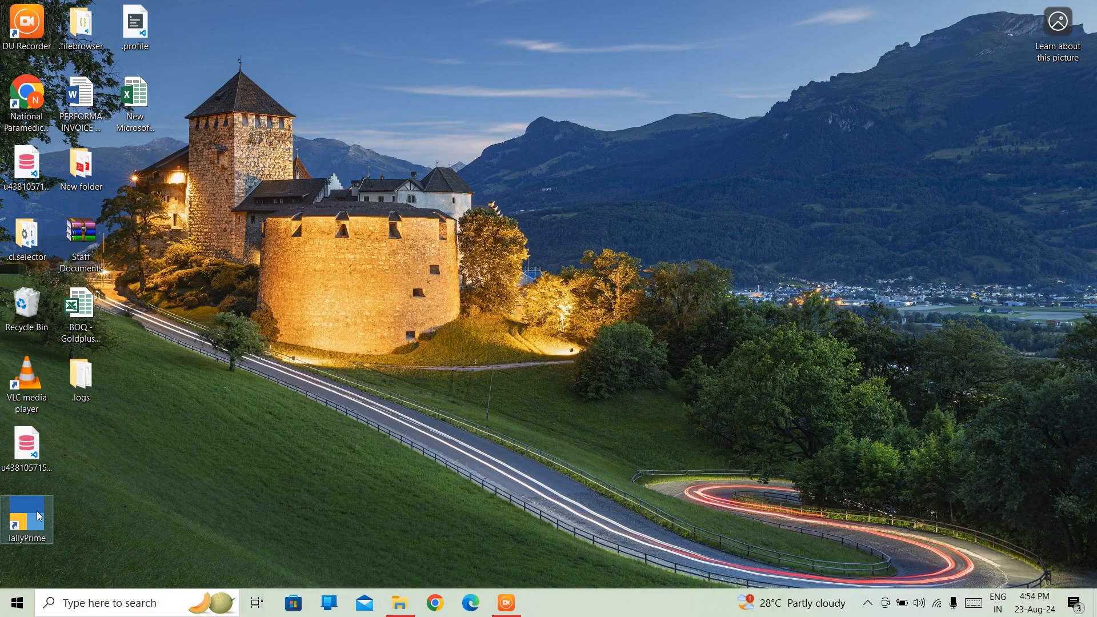
# Launch TallyPrime from the desktop shortcut and continue in Educational Mode.
pyautogui.doubleClick(36, 510)
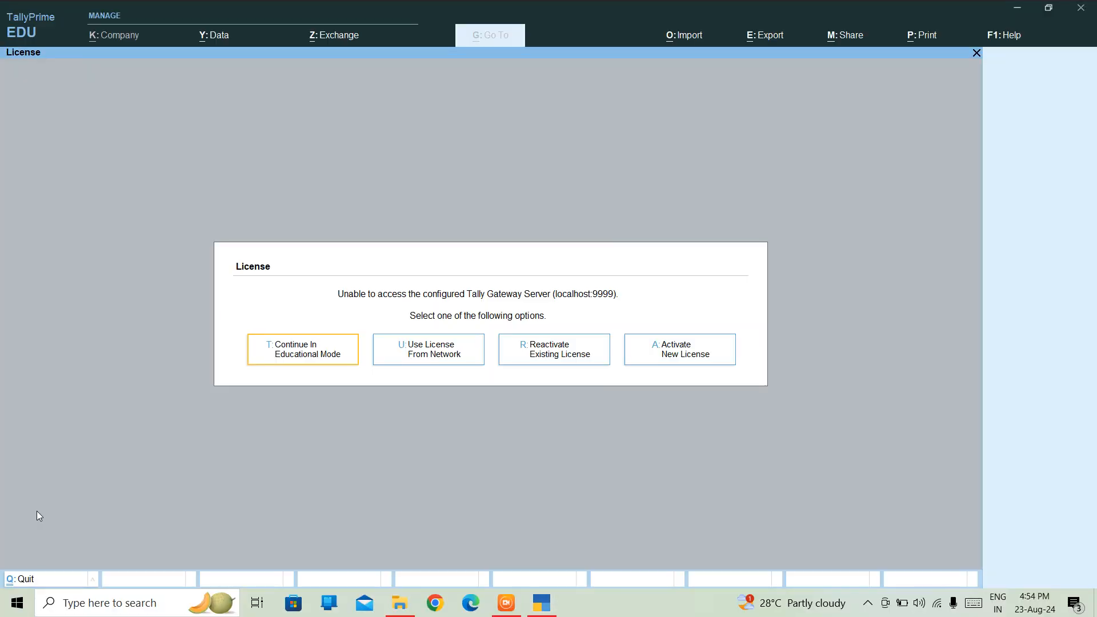
pyautogui.press('Return')
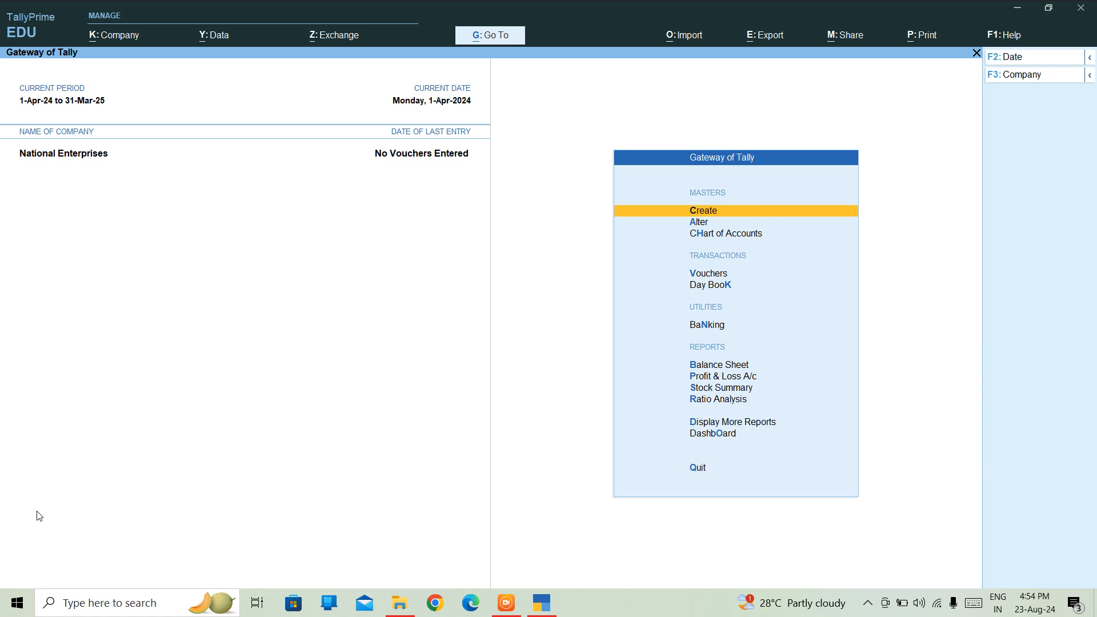
# Open a new Ledger Creation form from the Gateway of Tally and start entering a name.
pyautogui.press('Return')
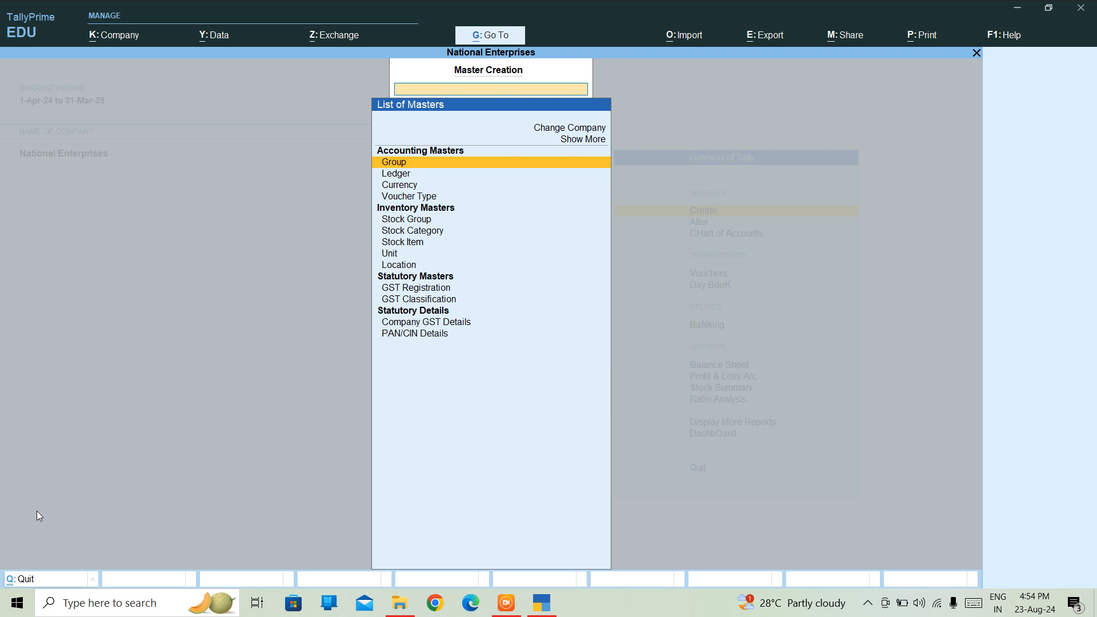
pyautogui.press('Down')
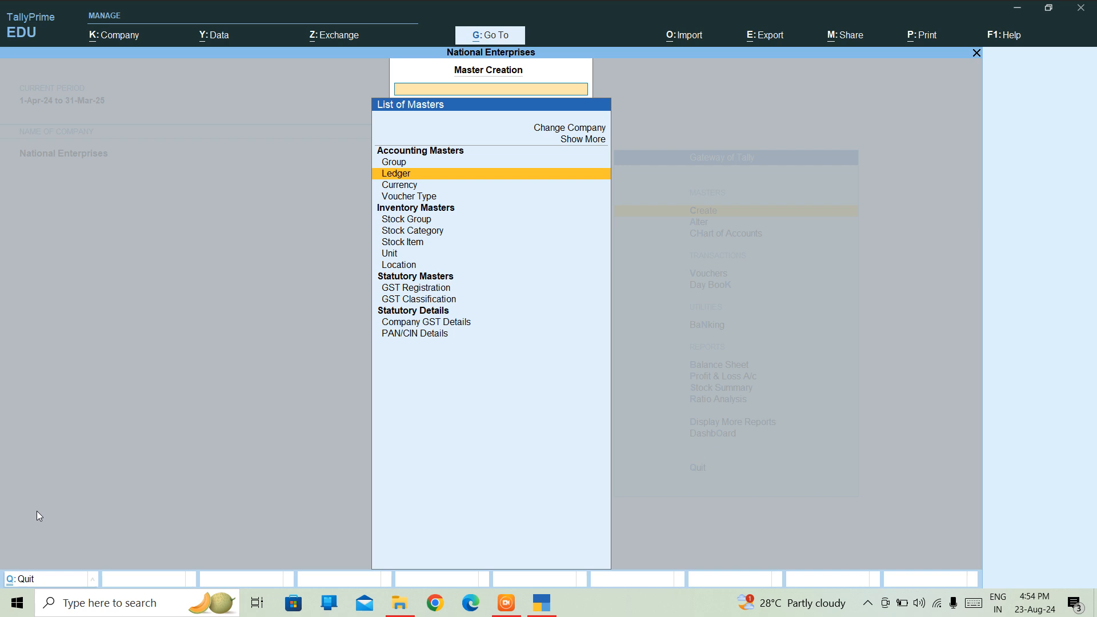
pyautogui.press('Return')
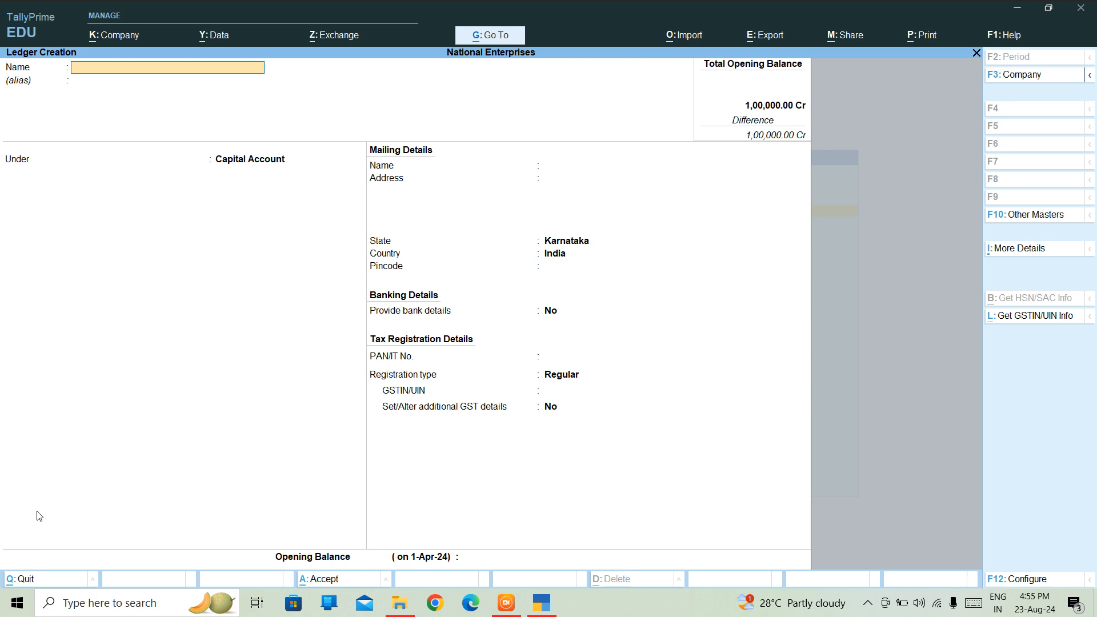
pyautogui.write('B')
pyautogui.write('K')
# Replace the mistyped name with SBI BANK and choose Bank Accounts from the List of Groups.
pyautogui.press('BackSpace')
pyautogui.press('BackSpace')
pyautogui.write('SBI BANK')
pyautogui.press('Return')
pyautogui.press('Return')
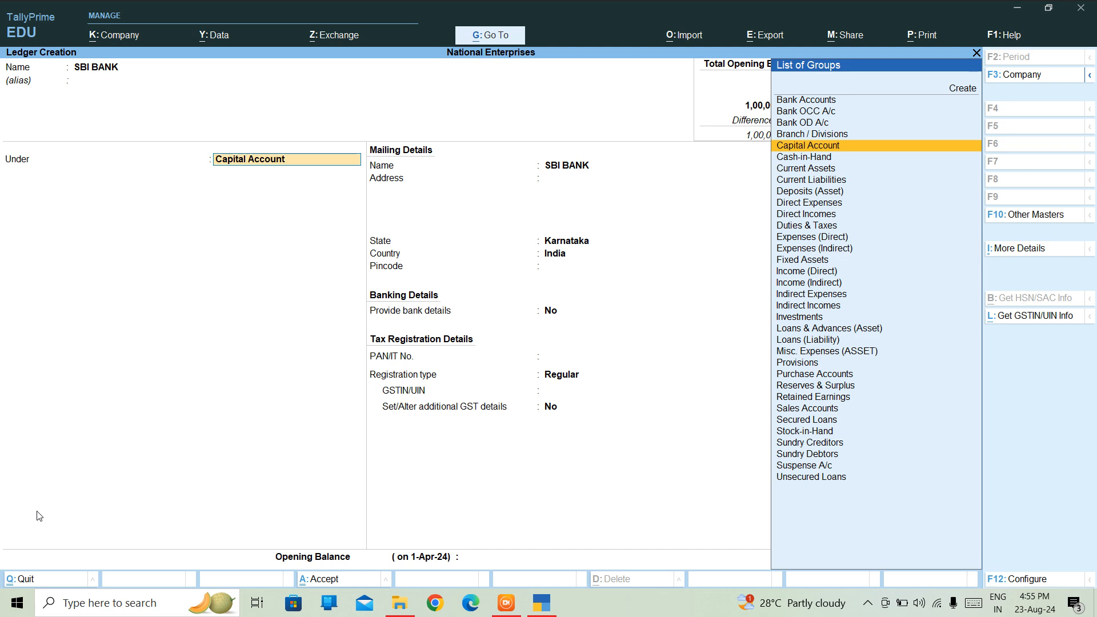
pyautogui.press('Up')
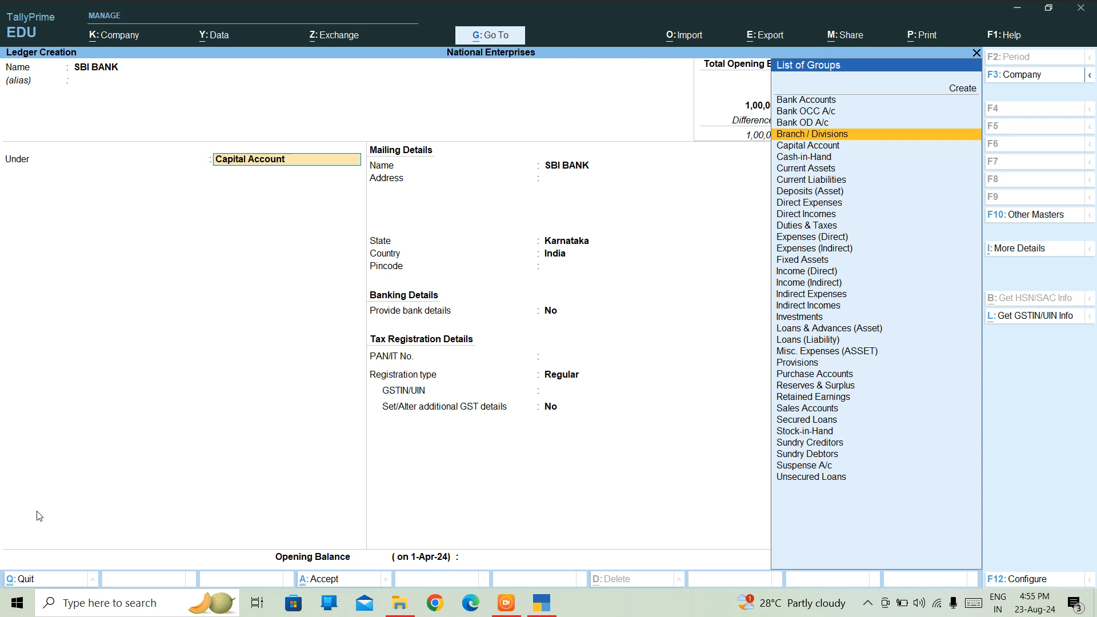
pyautogui.press('Up')
pyautogui.press('Up')
pyautogui.press('Up')
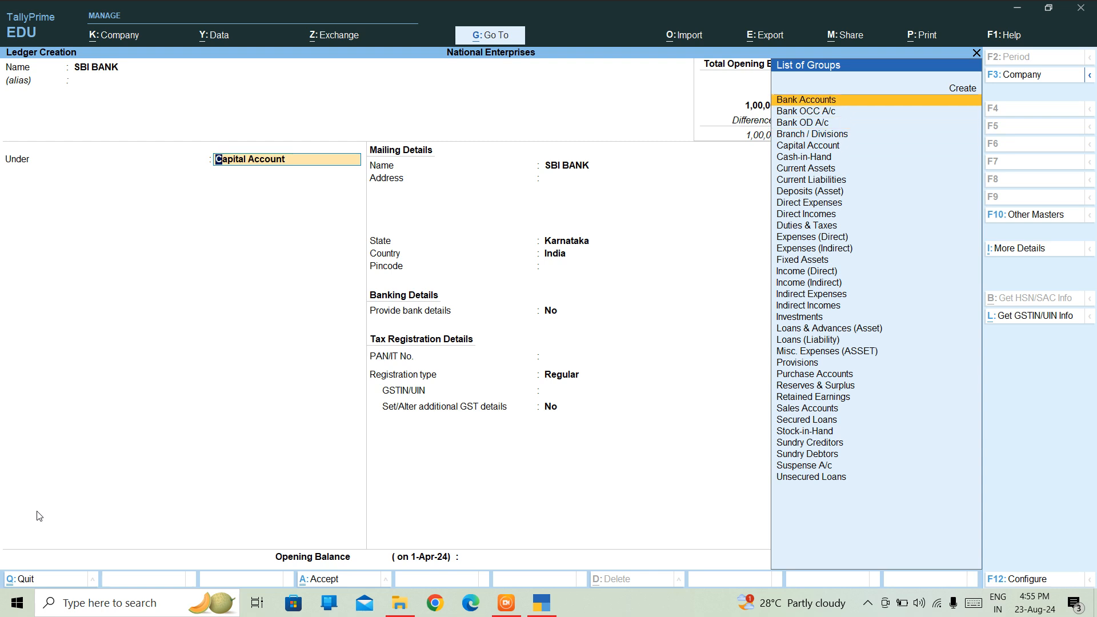
pyautogui.press('Return')
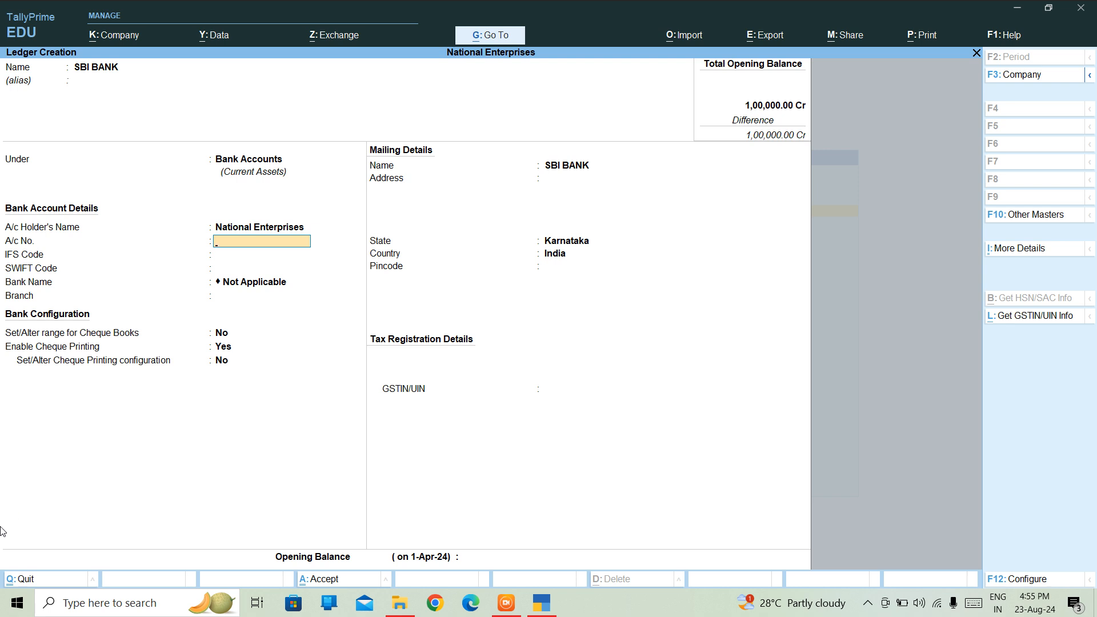
# Enter the SBI BANK account number and IFS code SBII018N852, skipping the SWIFT code.
pyautogui.click(238, 229)
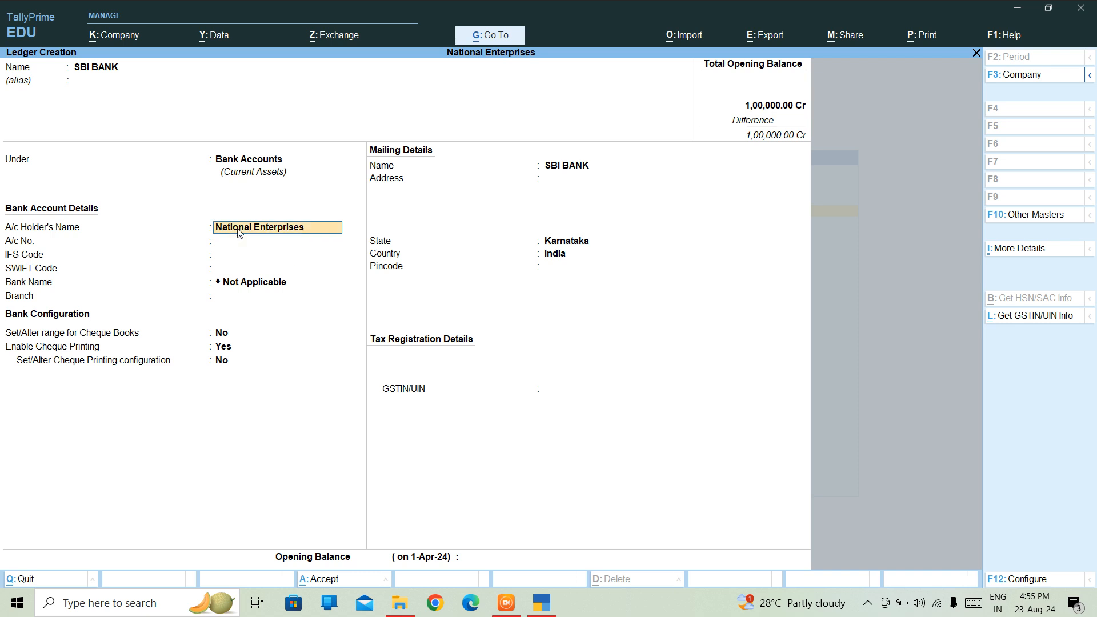
pyautogui.press('Return')
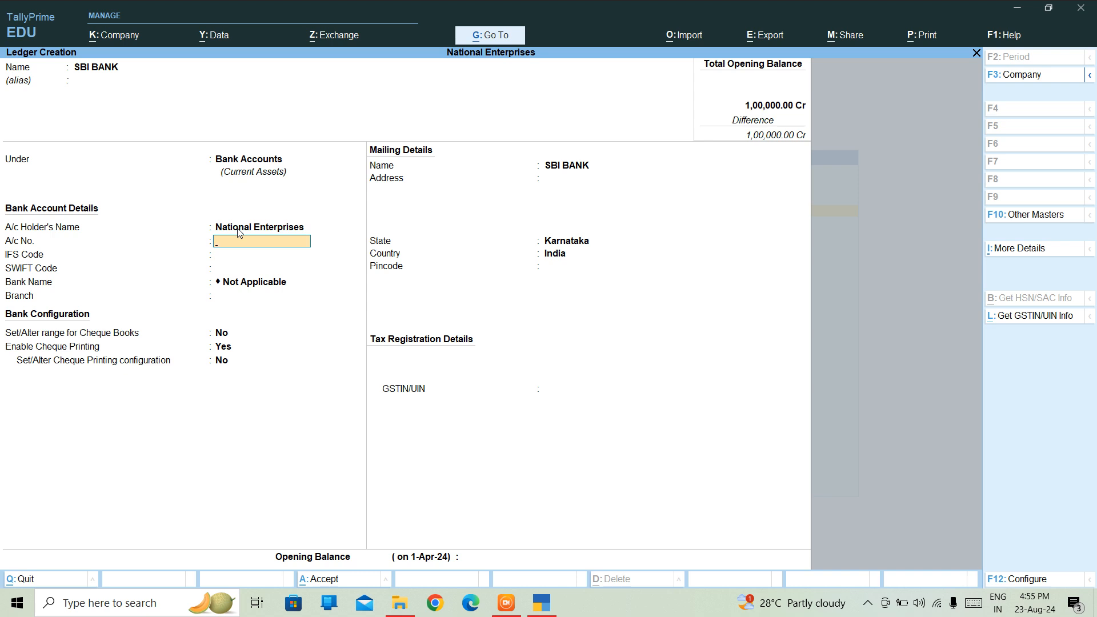
pyautogui.press('Return')
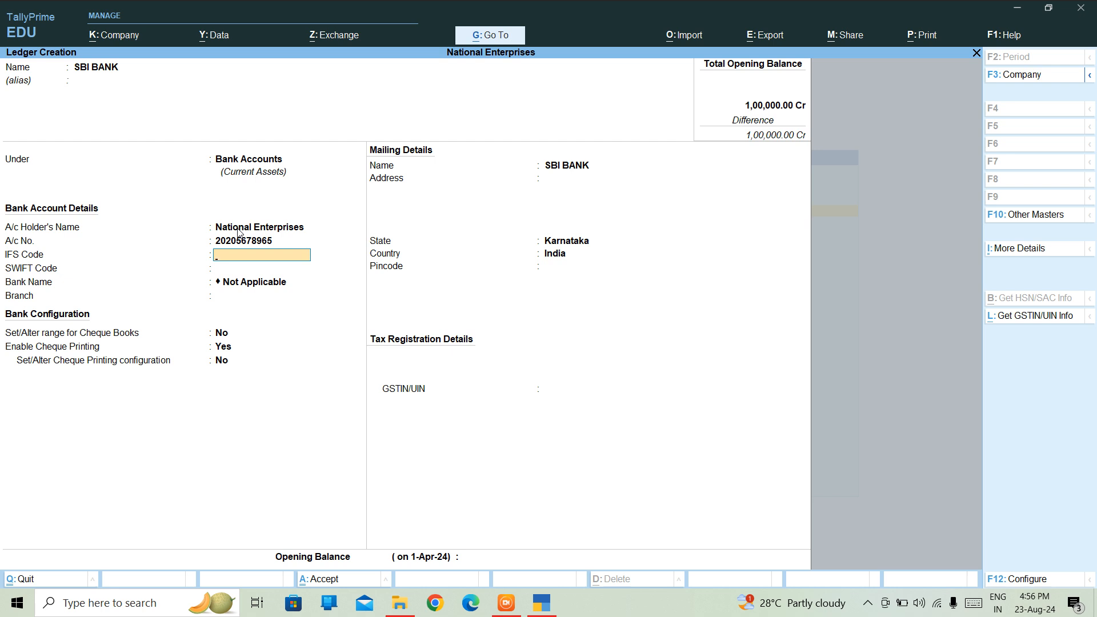
pyautogui.write('SBII018N852')
pyautogui.press('Return')
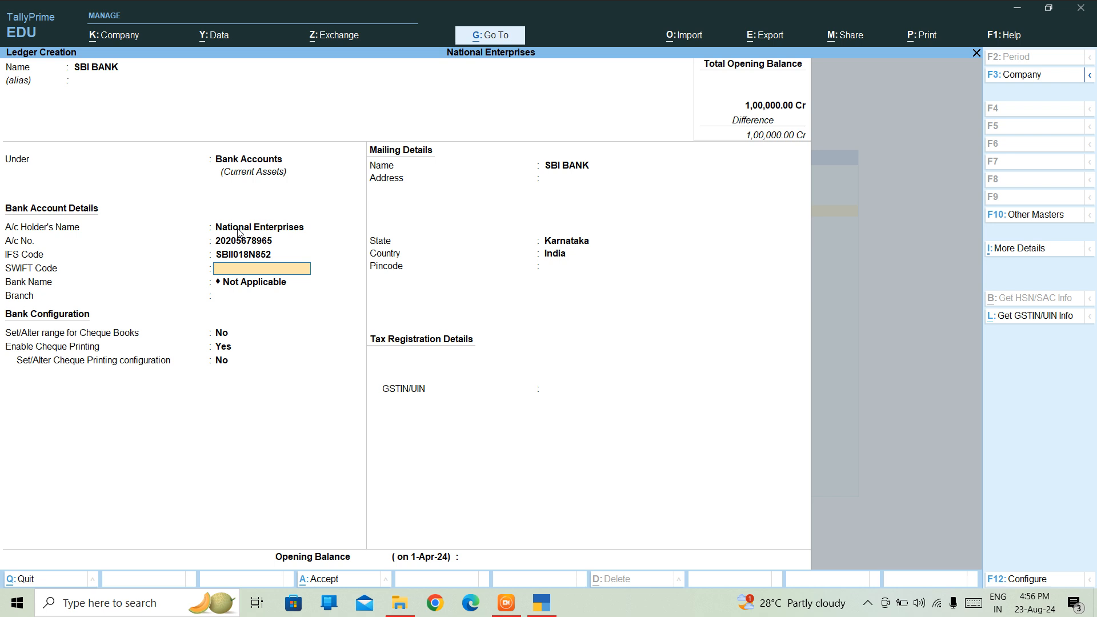
pyautogui.press('Return')
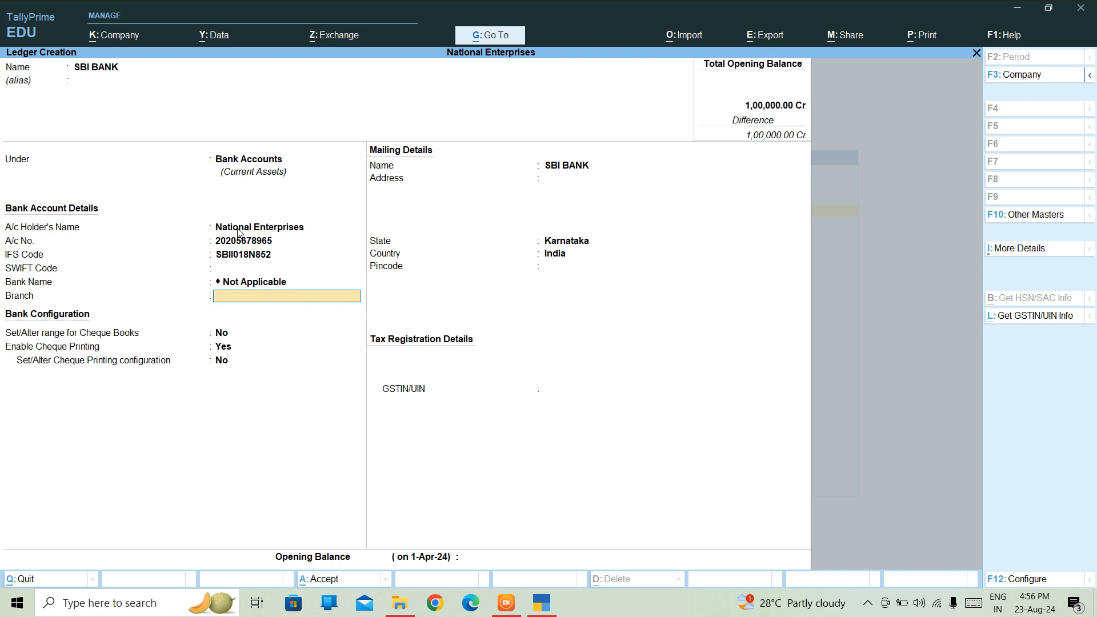
# Keep bank name Not Applicable, set branch BANGALORE, and accept the default cheque settings.
pyautogui.press('BackSpace')
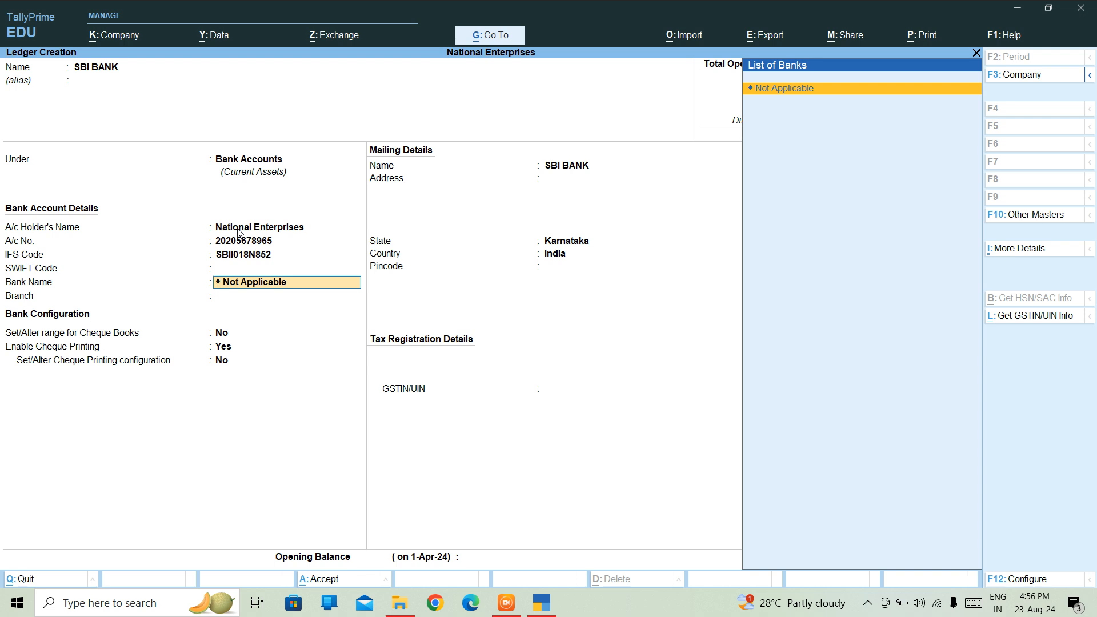
pyautogui.press('Return')
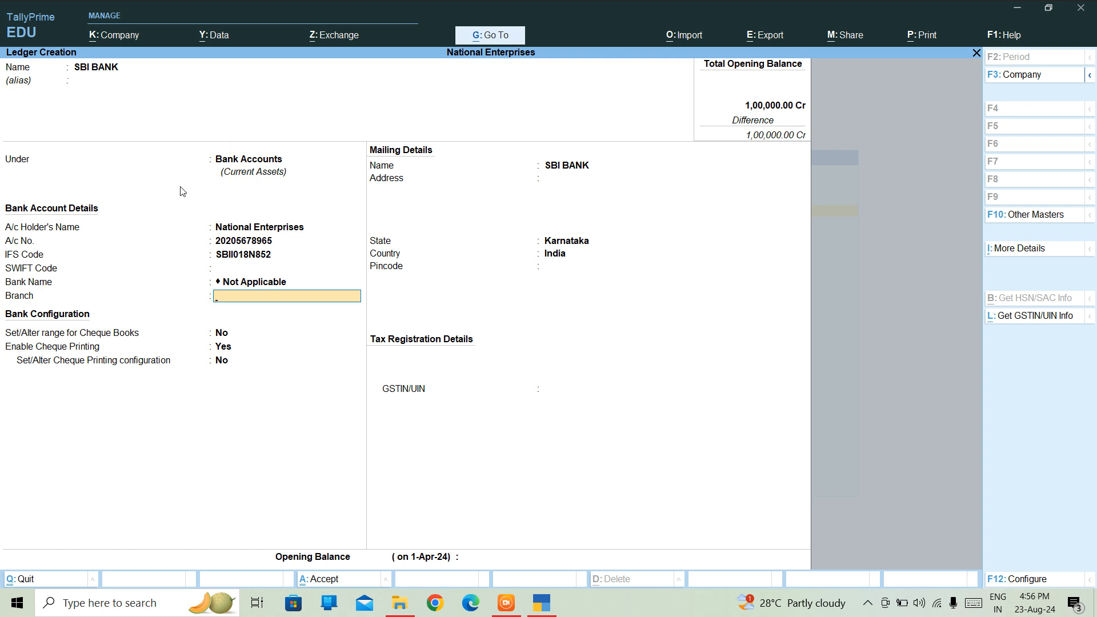
pyautogui.click(246, 284)
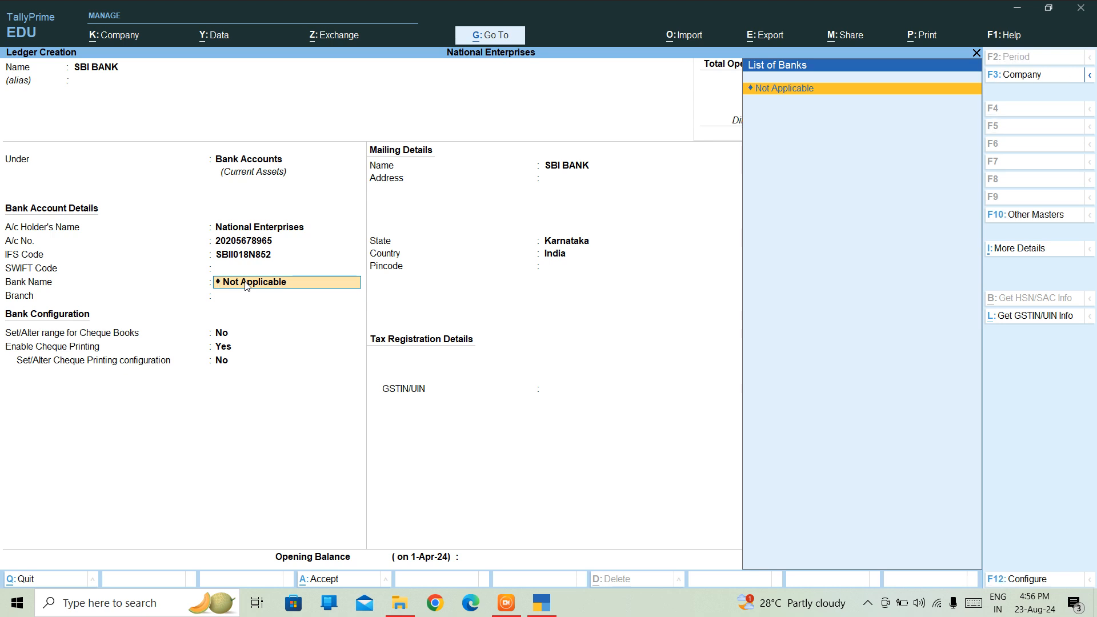
pyautogui.press('Return')
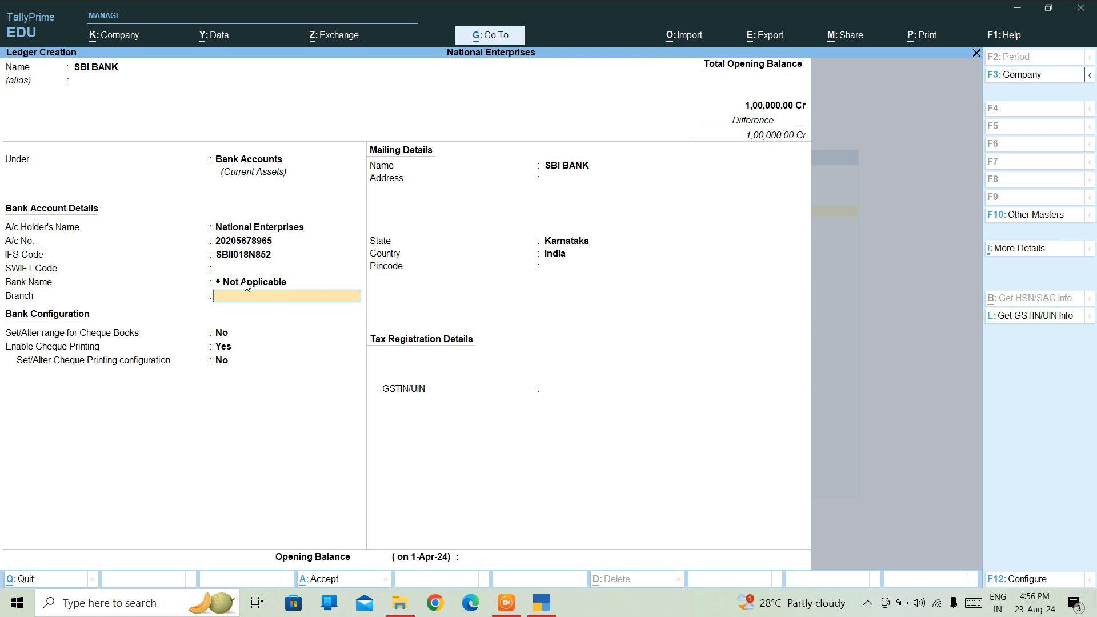
pyautogui.write('BANGALORE')
pyautogui.press('Return')
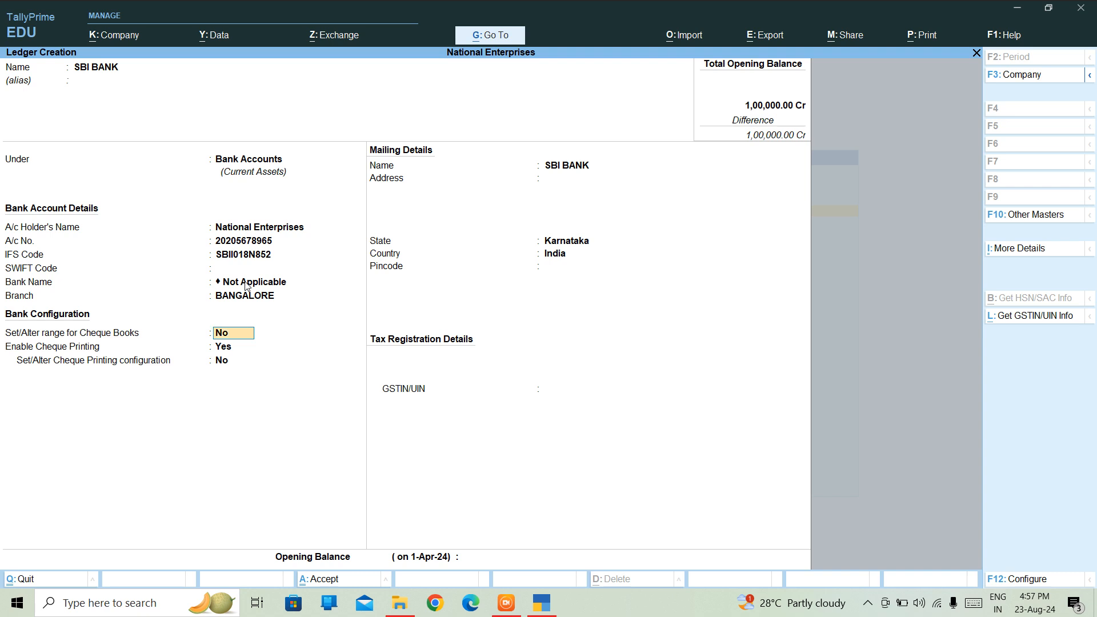
pyautogui.press('Return')
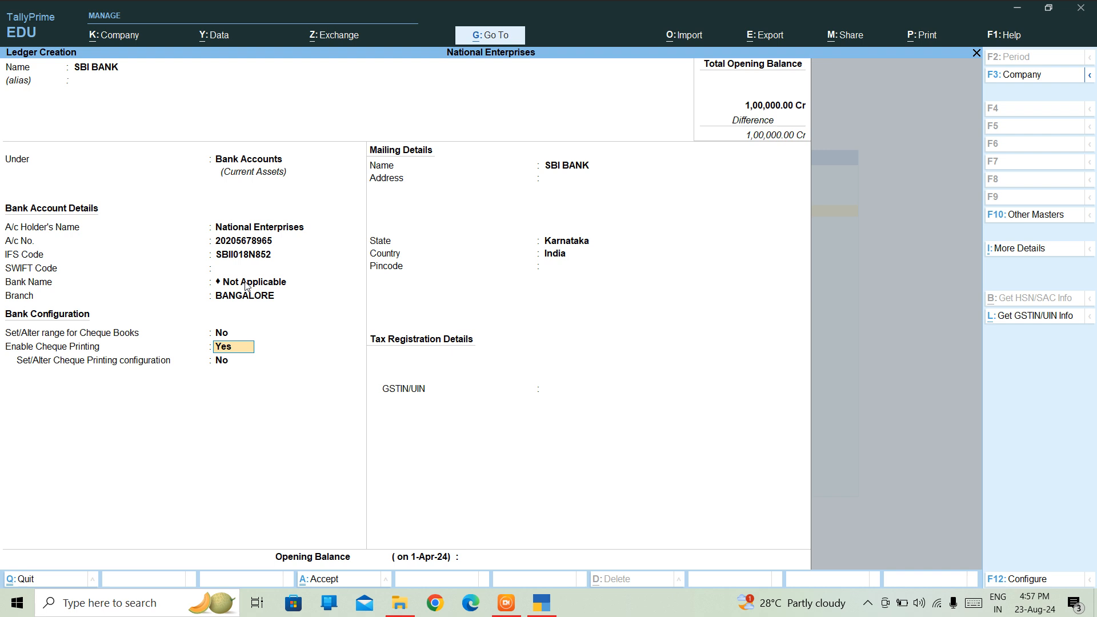
pyautogui.press('Return')
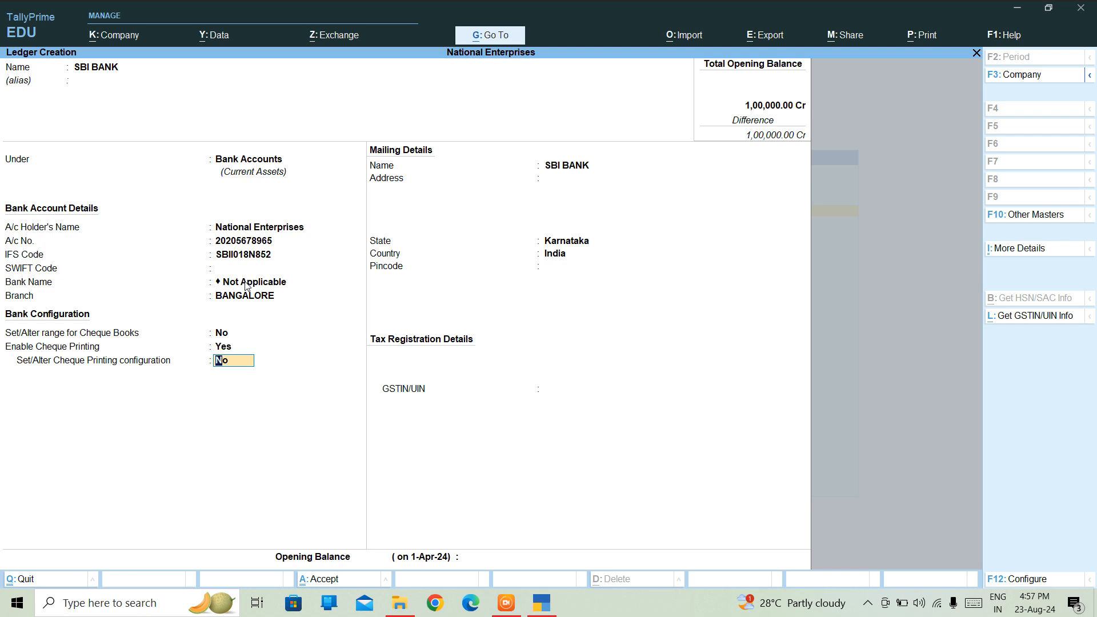
pyautogui.press('Return')
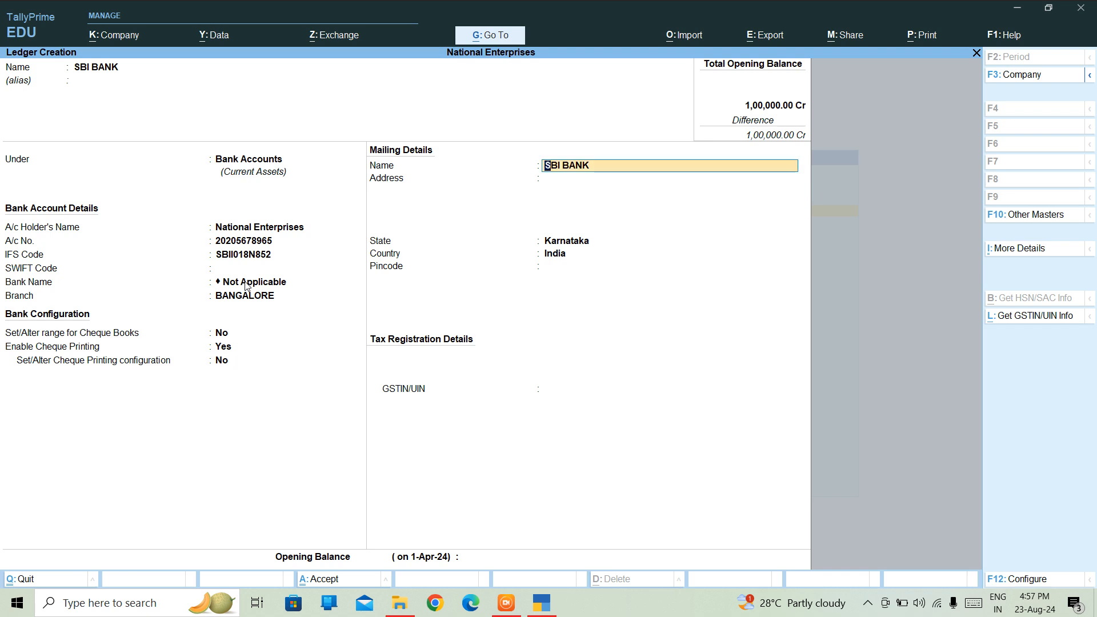
# Keep SBI BANK as the mailing name and enter pincode 650066.
pyautogui.press('Return')
pyautogui.press('Return')
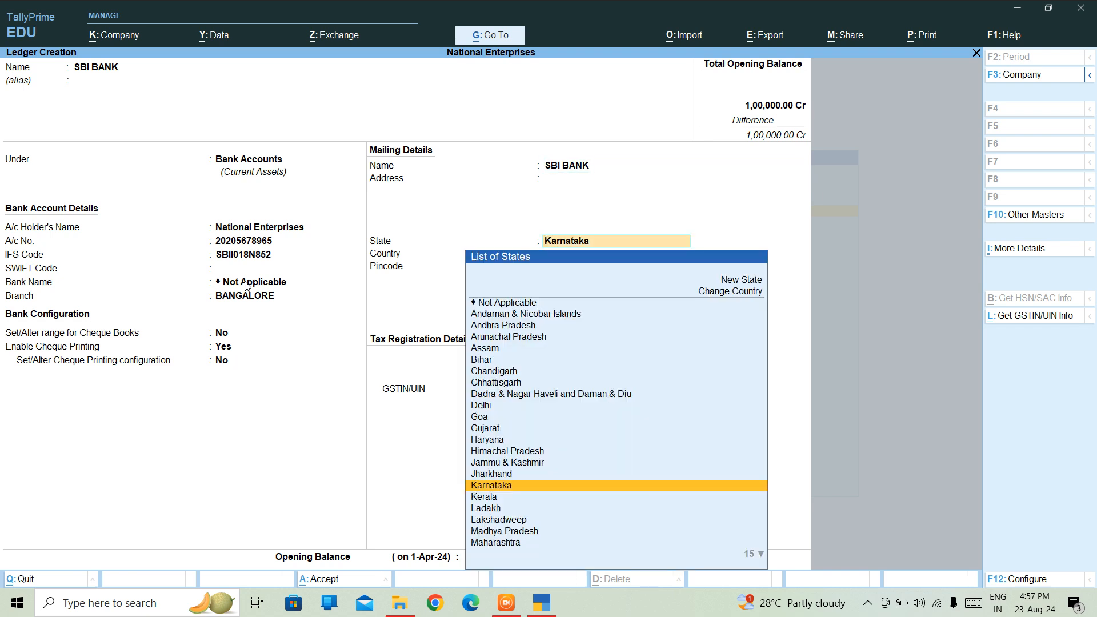
pyautogui.press('Return')
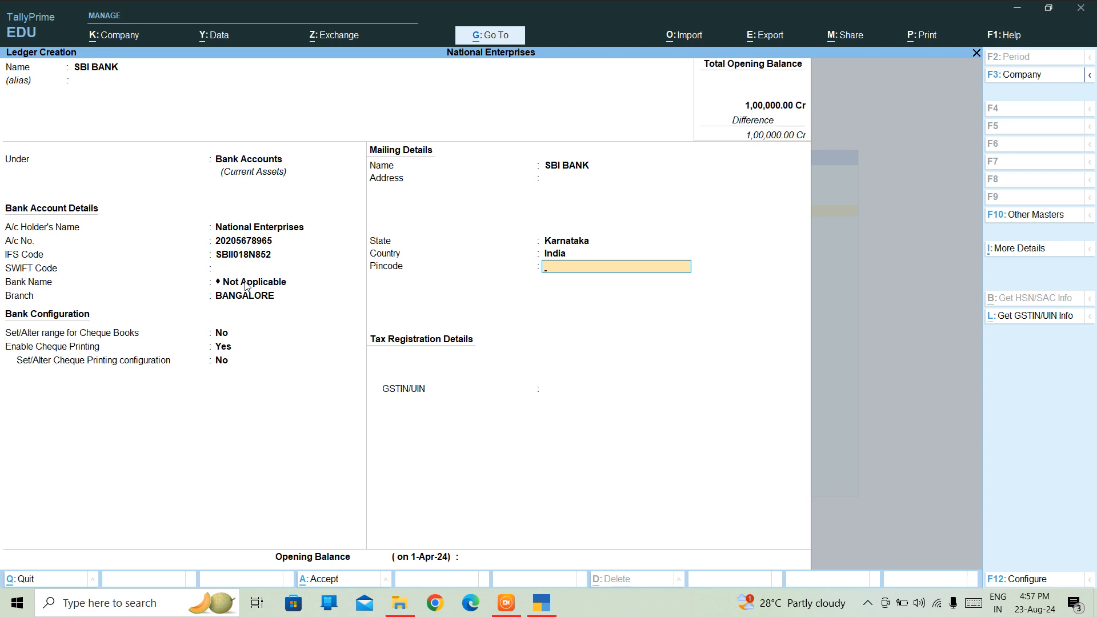
pyautogui.press('Return')
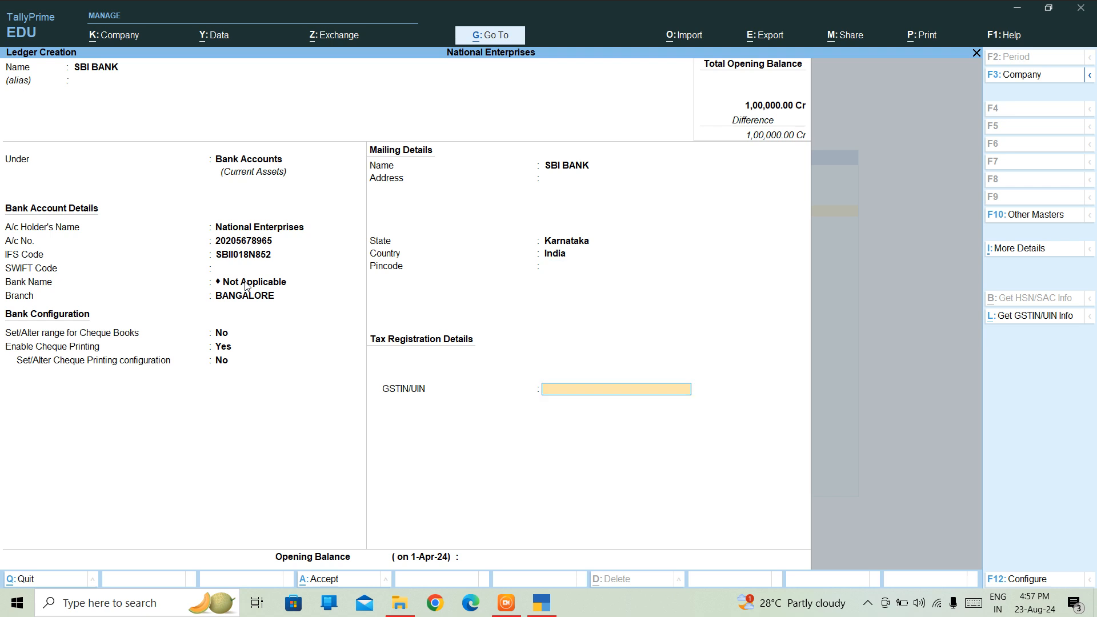
pyautogui.press('BackSpace')
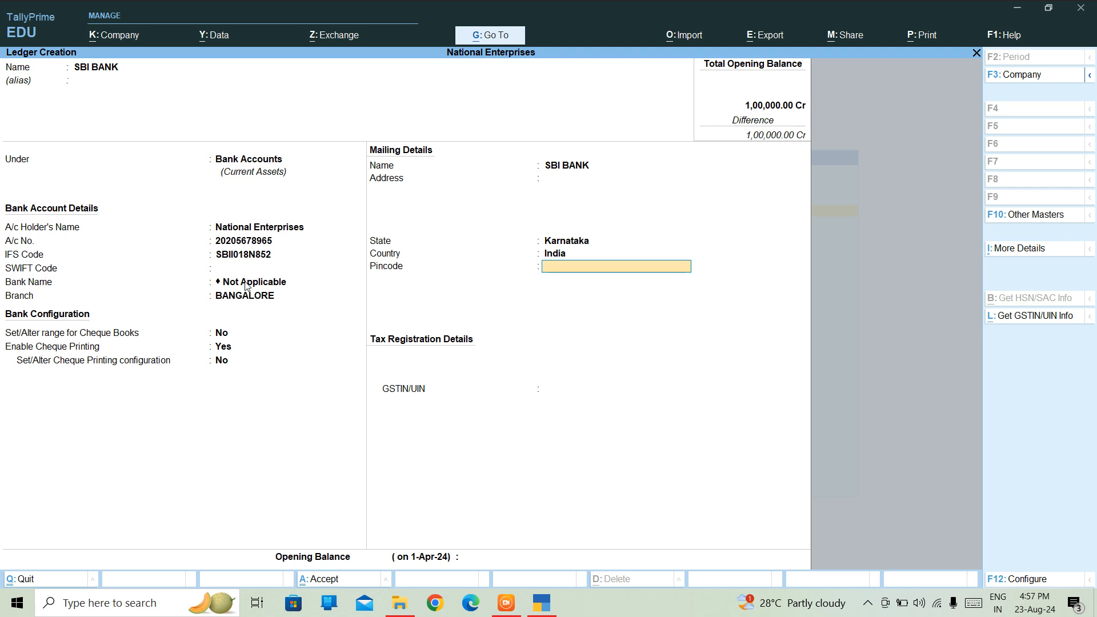
pyautogui.write('650066')
pyautogui.press('Return')
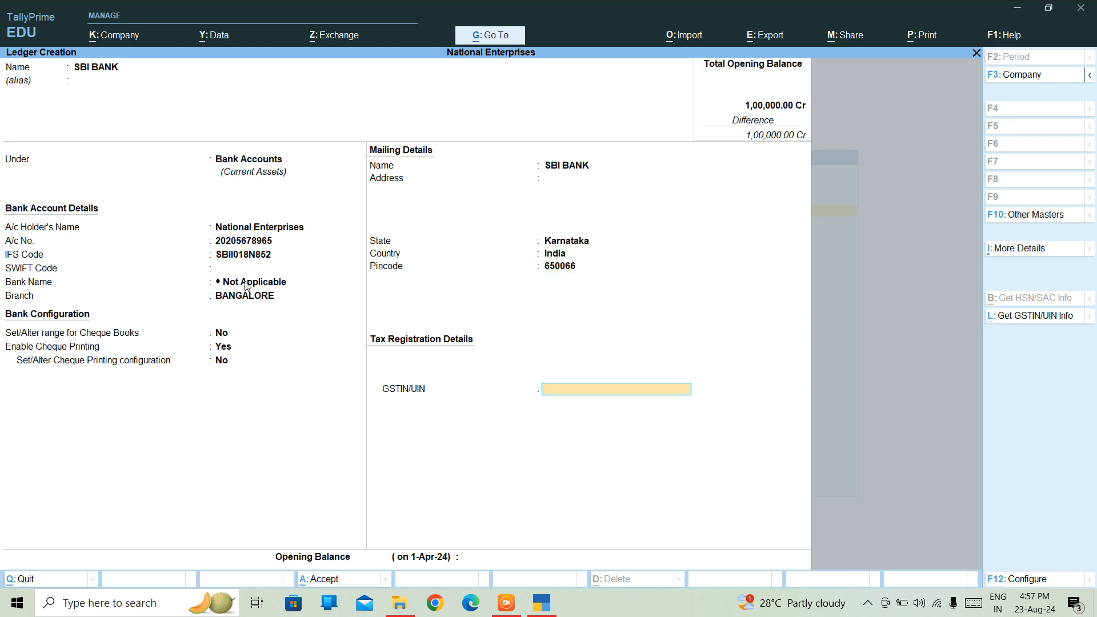
# Leave GSTIN and opening balance blank and save the SBI BANK ledger.
pyautogui.press('Return')
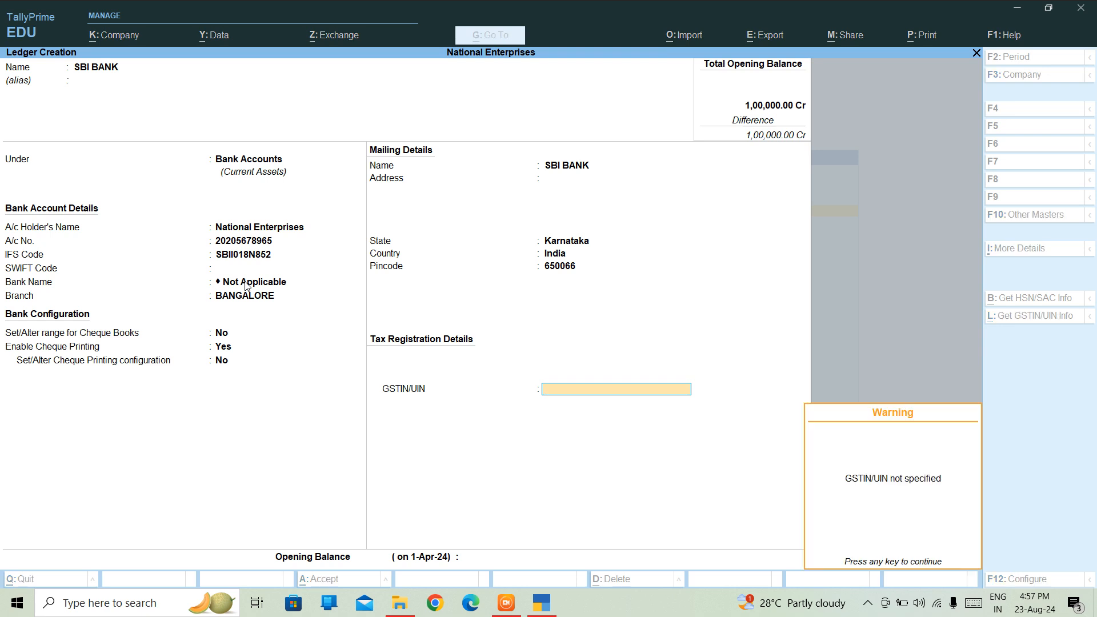
pyautogui.press('Return')
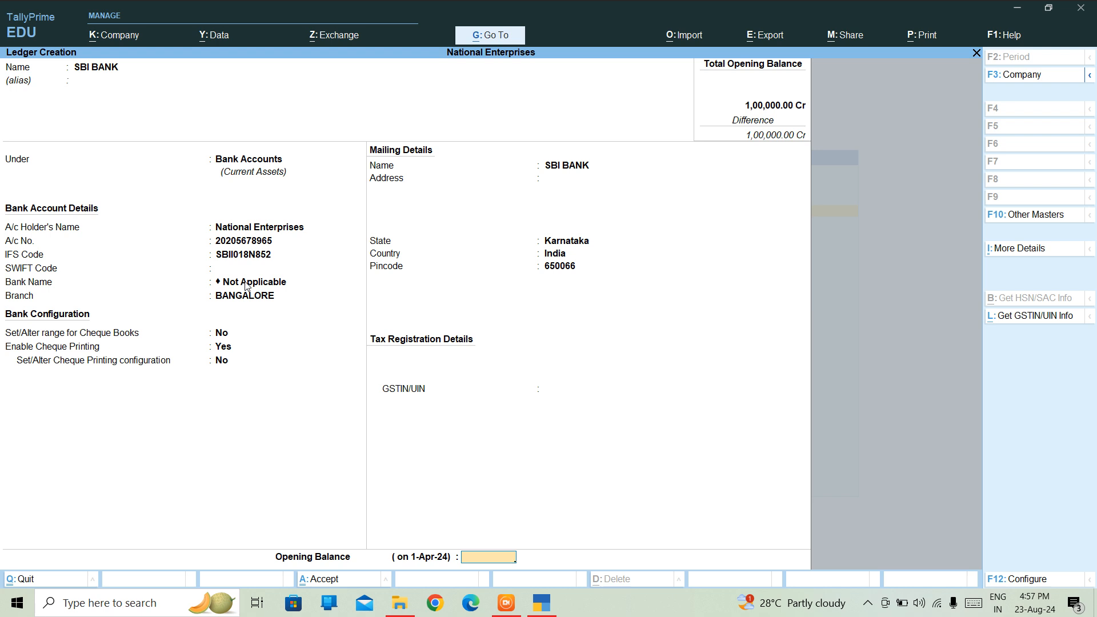
pyautogui.press('Return')
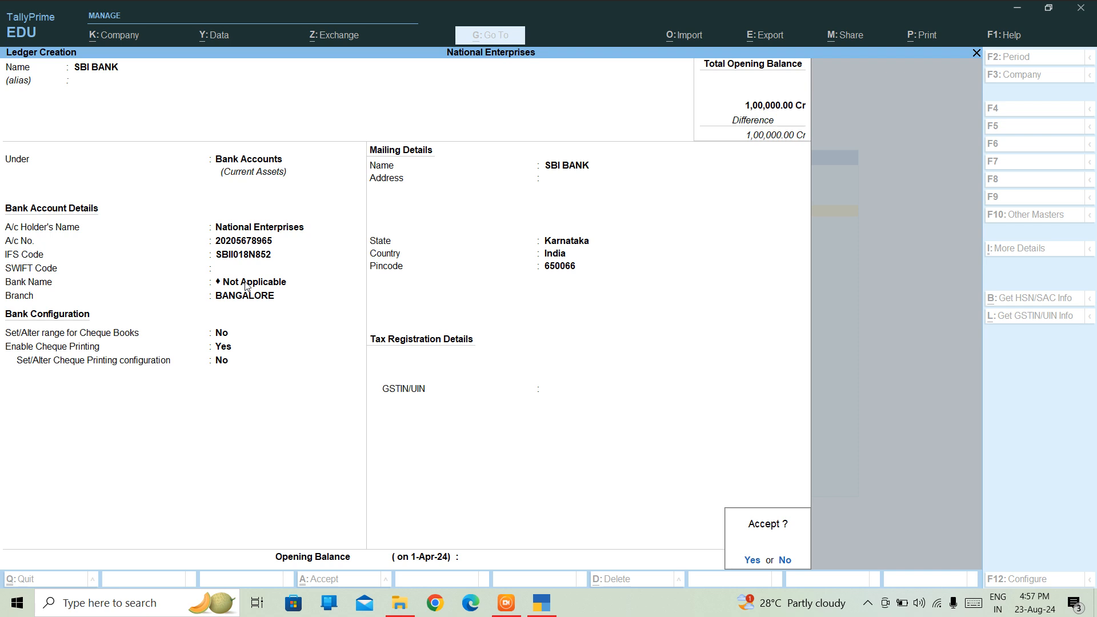
pyautogui.press('Return')
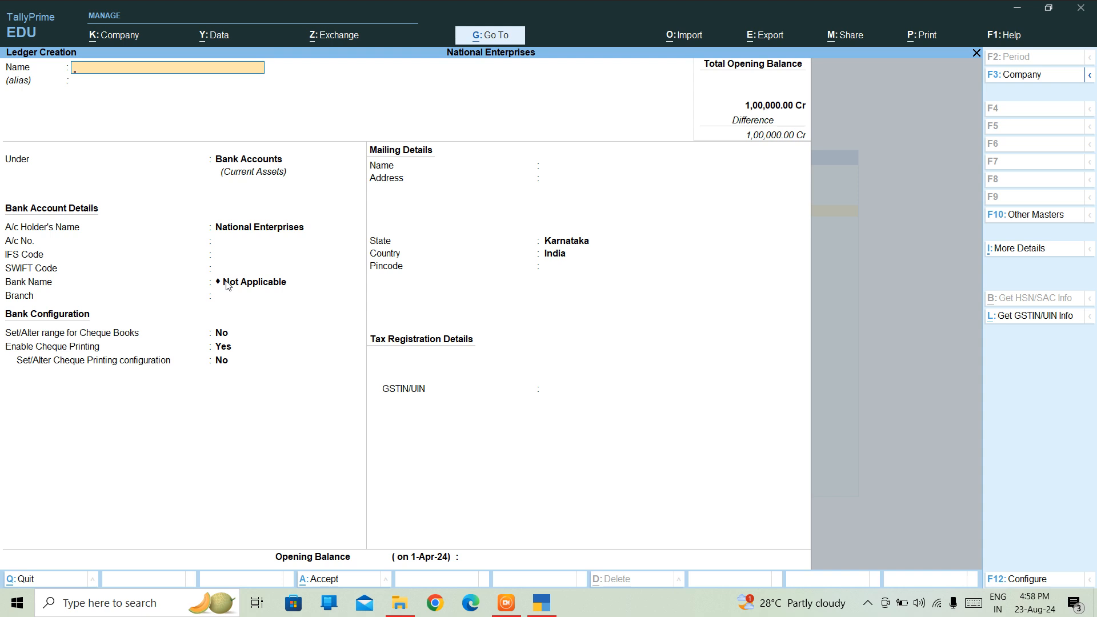
pyautogui.press('Escape')
# Stay in ledger creation and start a PNB bank ledger with its account number.
pyautogui.press('n')
pyautogui.write('PNK')
pyautogui.press('BackSpace')
pyautogui.write('B')
pyautogui.press('Return')
pyautogui.press('Return')
pyautogui.press('Return')
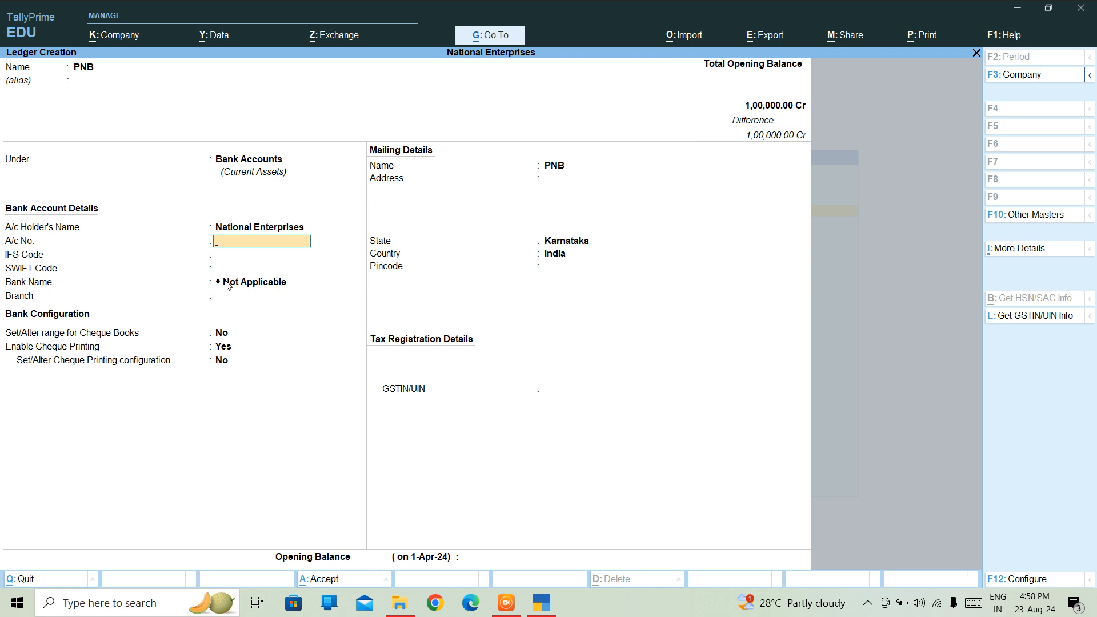
pyautogui.press('Return')
# Give PNB IFS code 154545 and branch BANGALORE, and enable cheque book ranges.
pyautogui.write('154545')
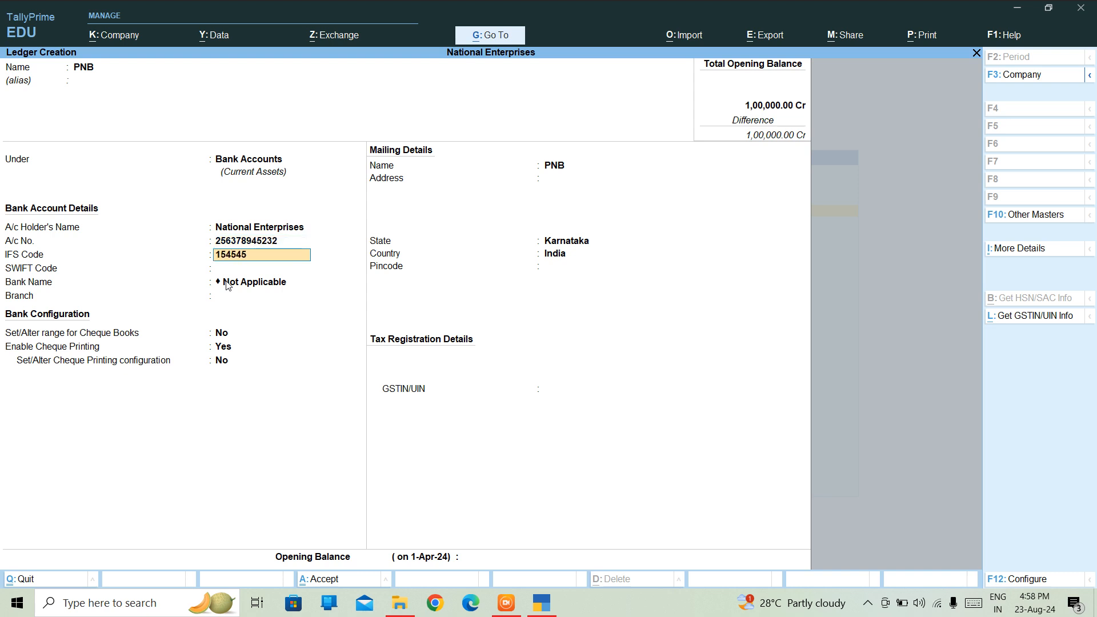
pyautogui.press('Return')
pyautogui.press('Return')
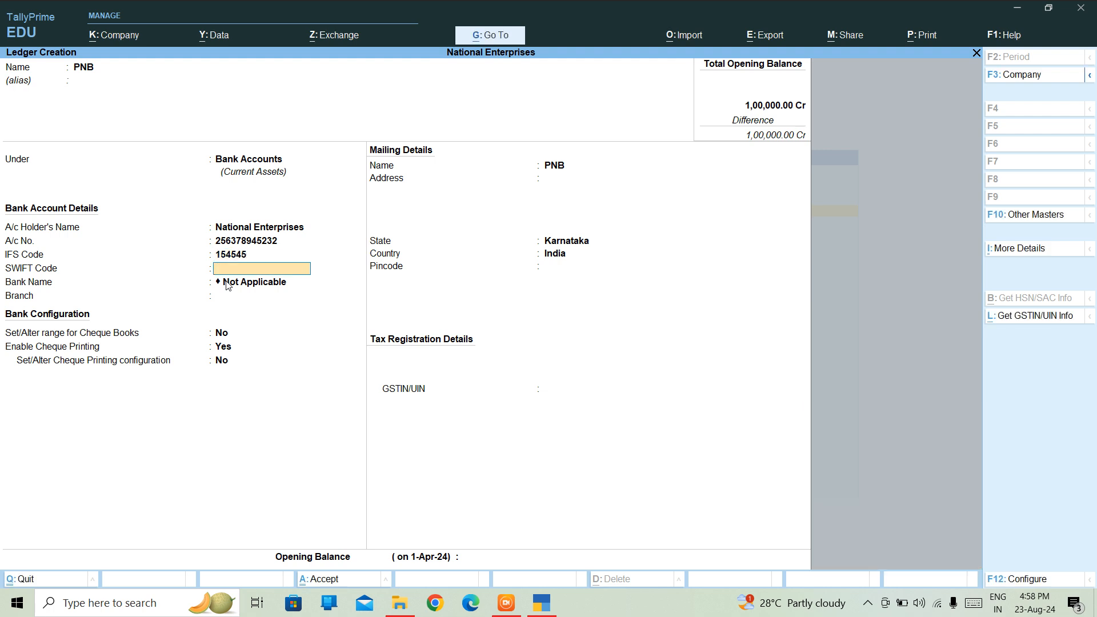
pyautogui.press('Return')
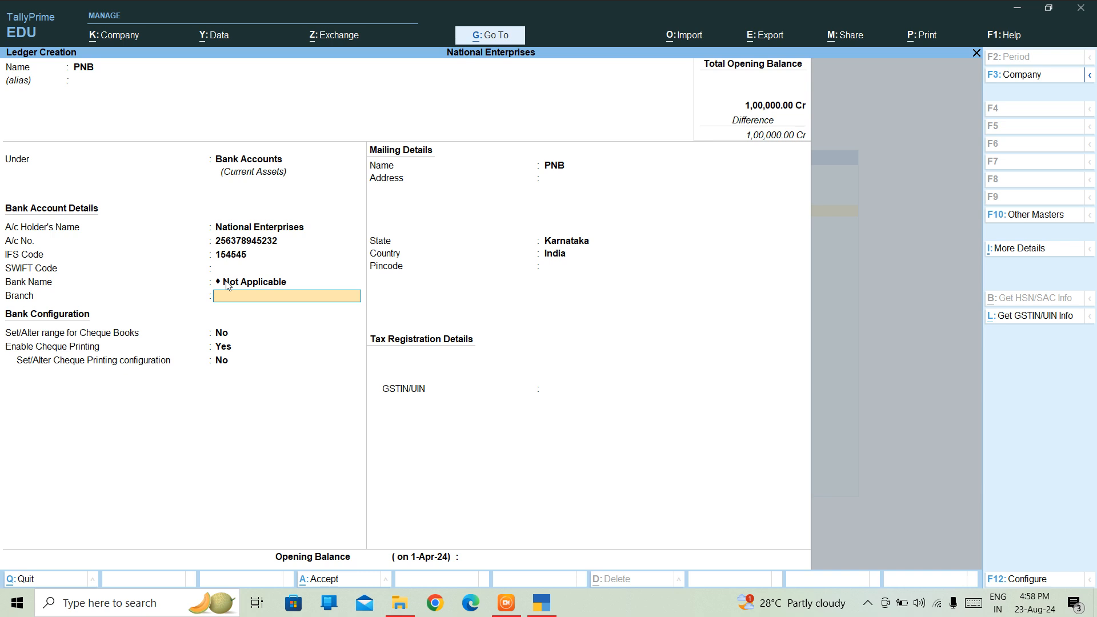
pyautogui.write('BANGALORE')
pyautogui.press('Return')
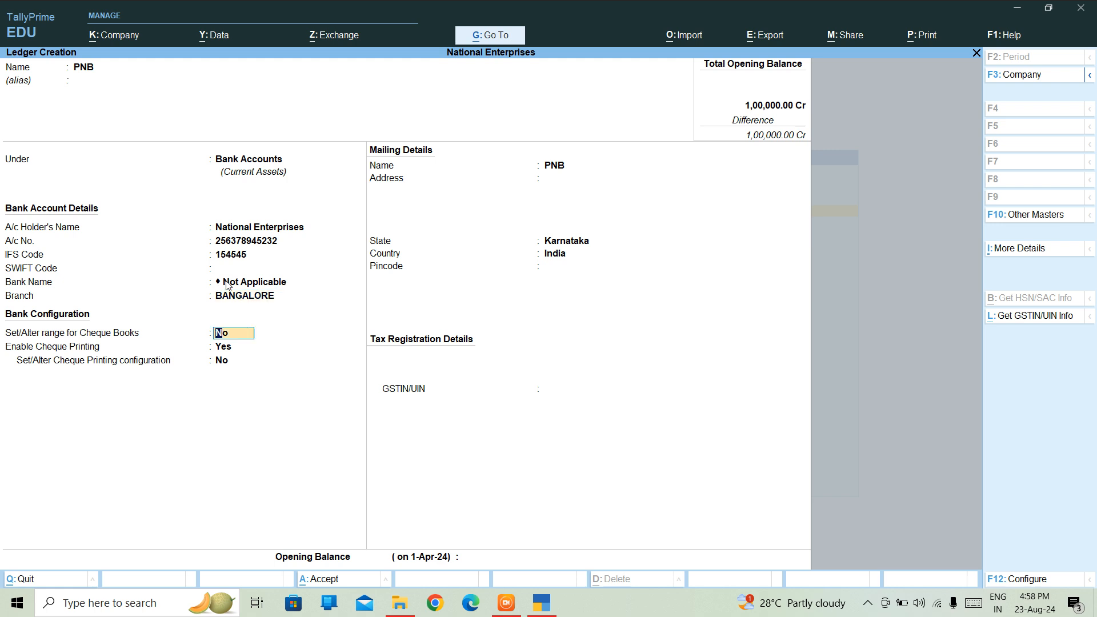
pyautogui.write('Y')
pyautogui.press('Return')
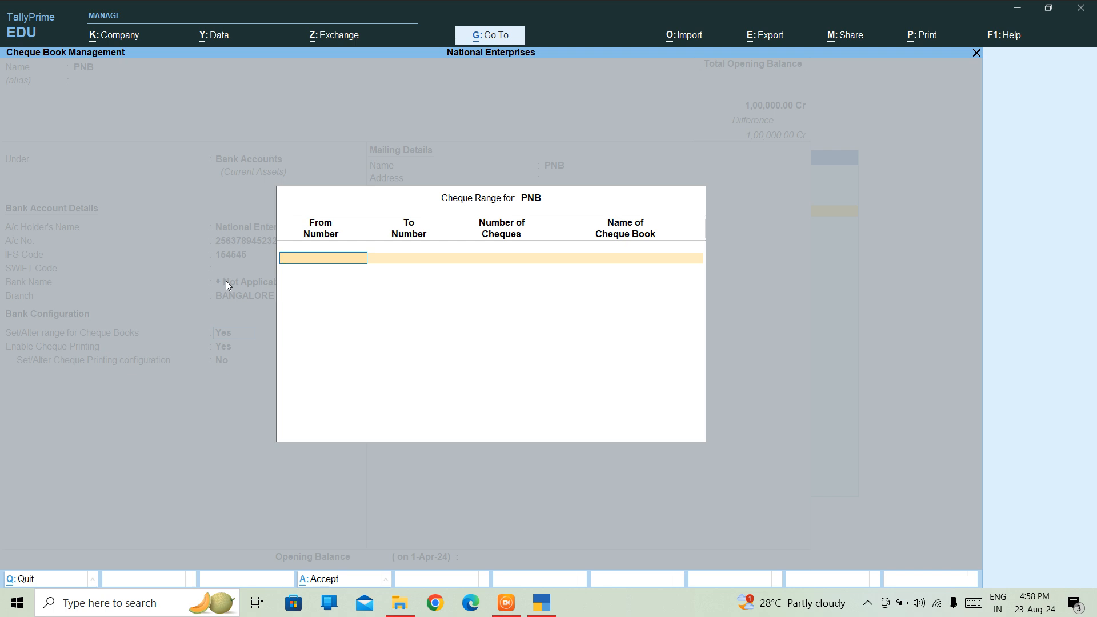
# Add PNB cheque book 100701 to 100750 (50 cheques) named NATIONAL ENTERPRISES.
pyautogui.write('00701')
pyautogui.press('Return')
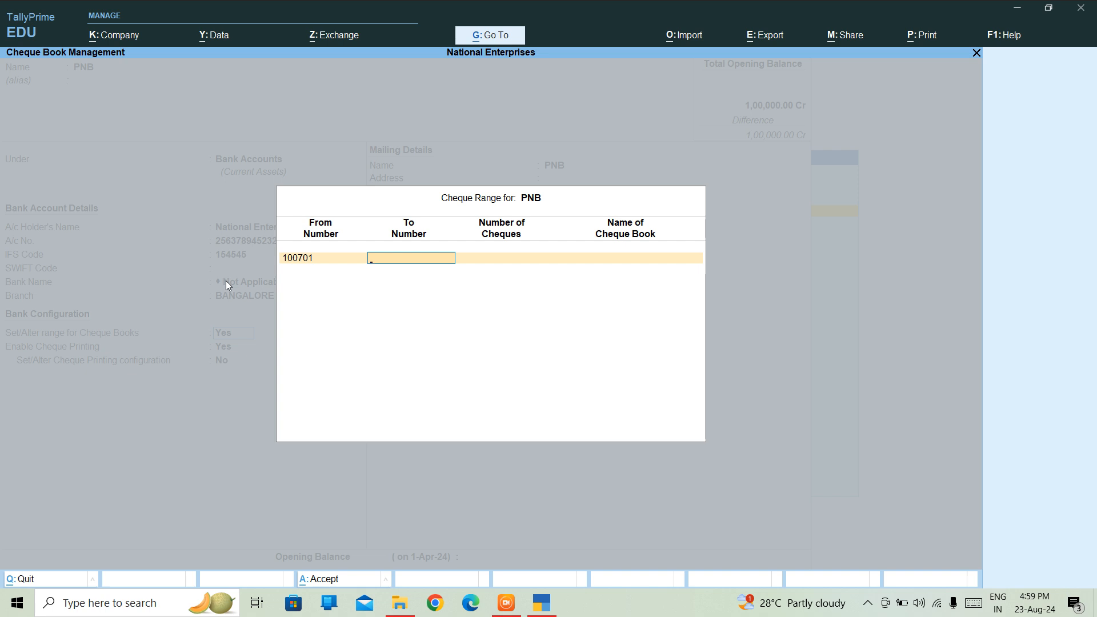
pyautogui.write('100750')
pyautogui.press('Return')
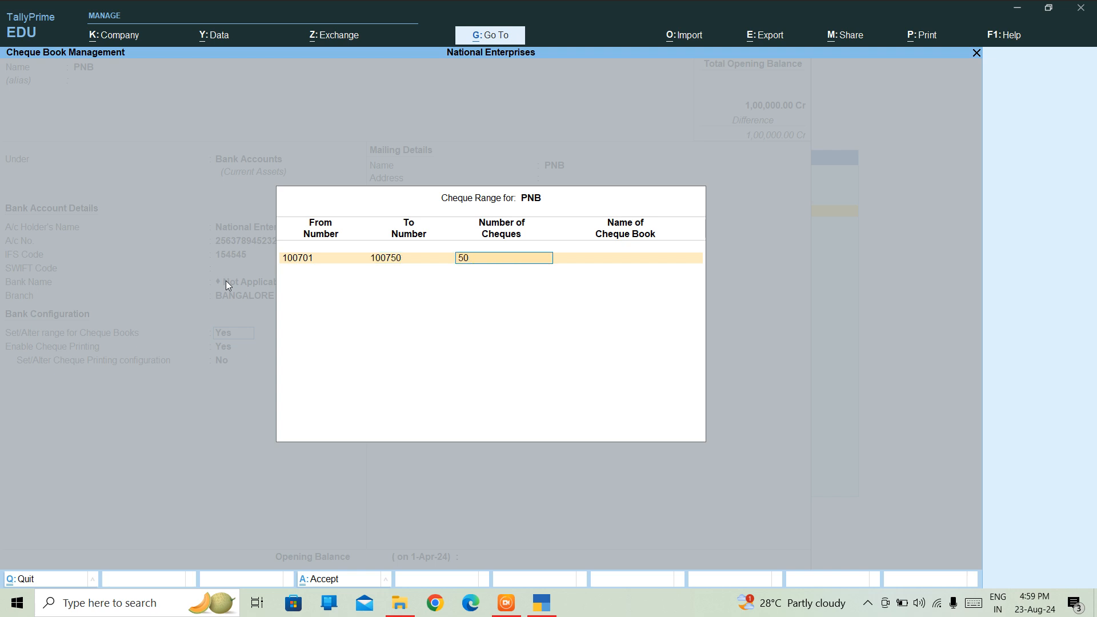
pyautogui.press('Return')
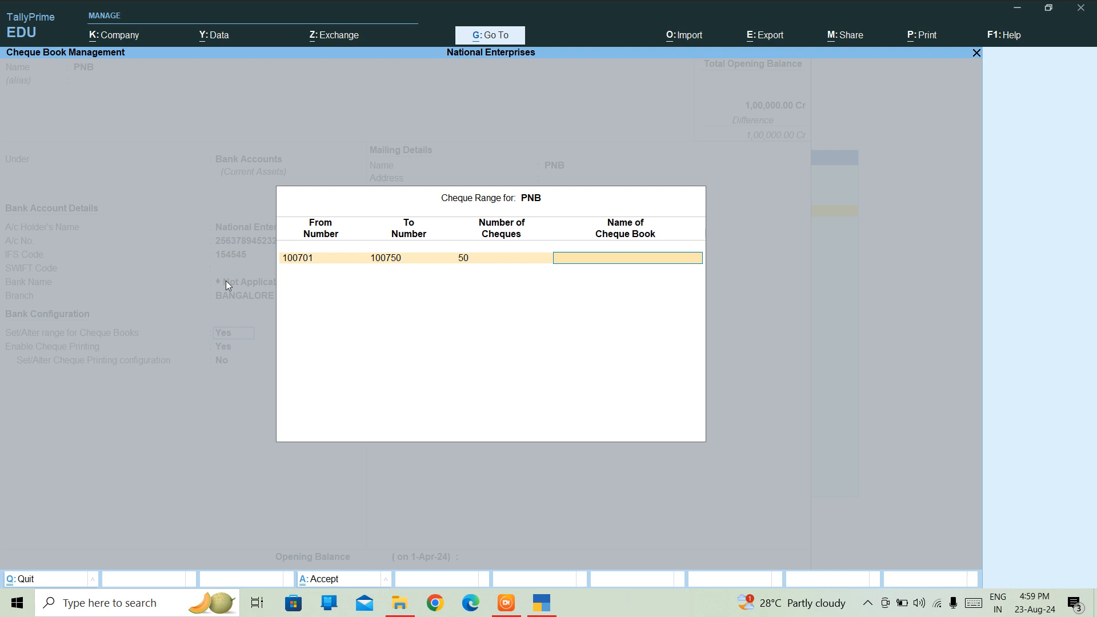
pyautogui.write('NATIONAL EX')
pyautogui.press('BackSpace')
pyautogui.write('NTERPRISES')
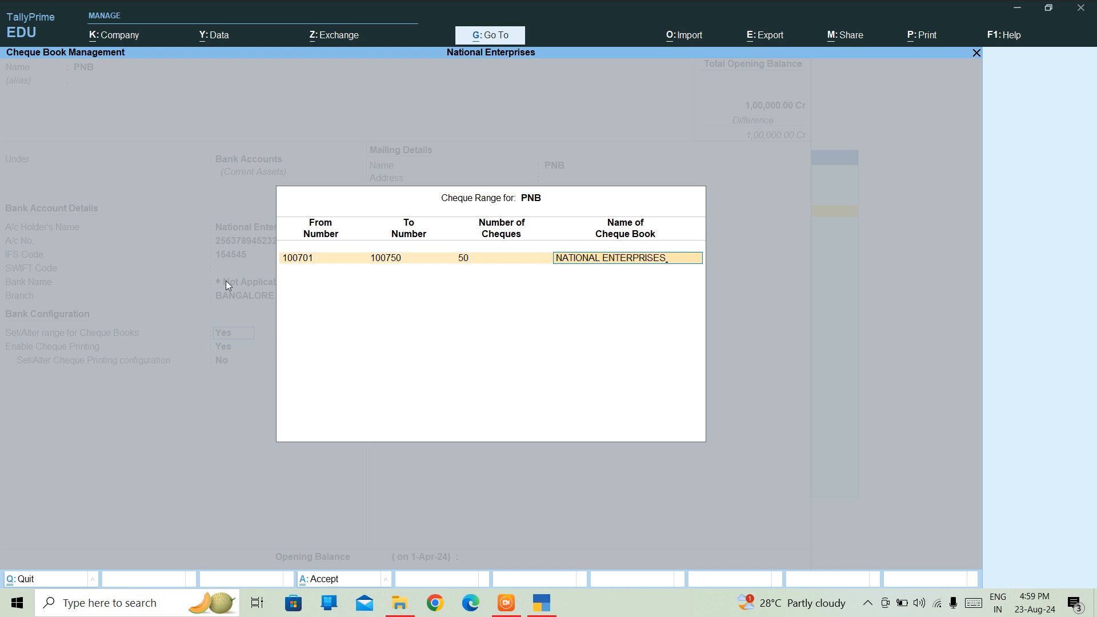
pyautogui.press('Return')
pyautogui.press('Return')
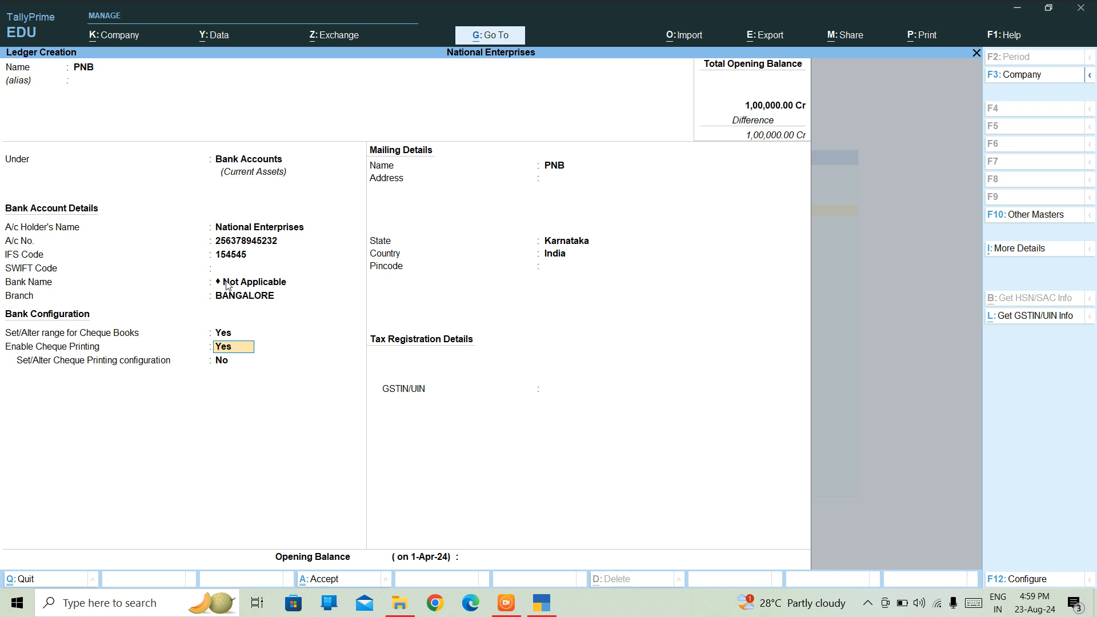
# Set 'Set/Alter Cheque Printing configuration' to Yes for the PNB ledger.
pyautogui.press('Return')
pyautogui.press('y')
pyautogui.press('Return')
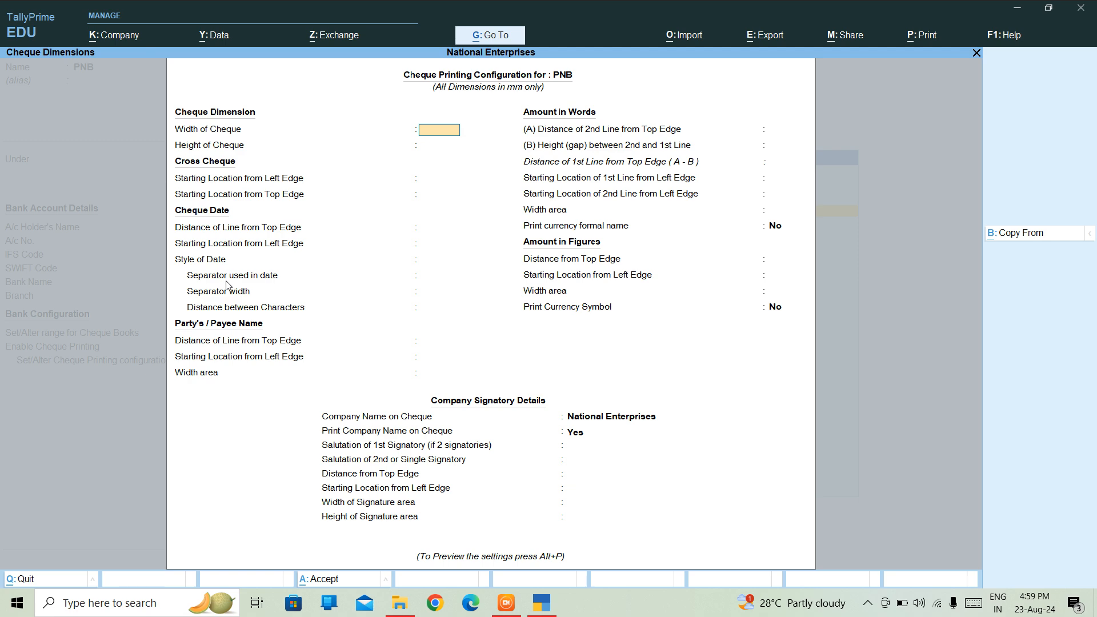
# Enter cheque width 2, height 5, and 5 for the cross-cheque and date positions.
pyautogui.write('2')
pyautogui.press('BackSpace')
pyautogui.press('BackSpace')
pyautogui.press('Return')
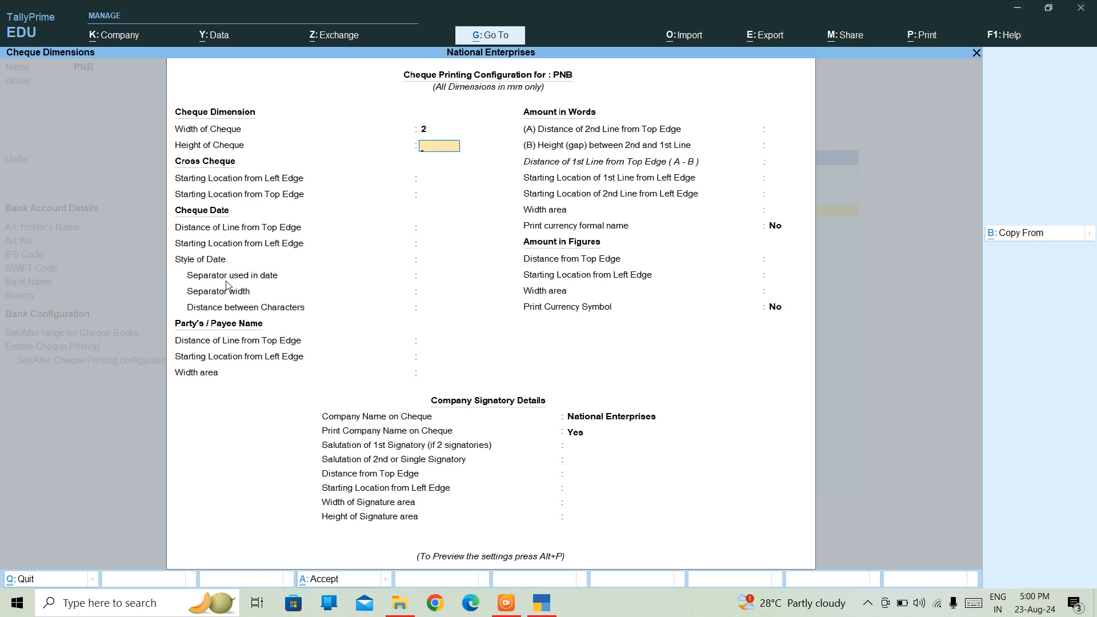
pyautogui.write('5')
pyautogui.press('Return')
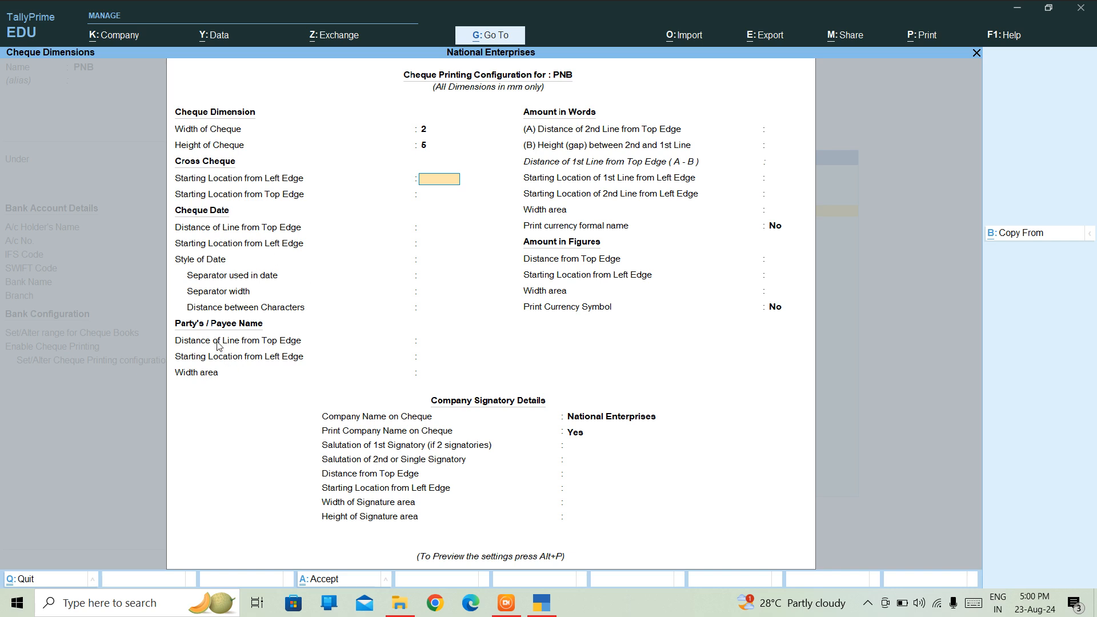
pyautogui.press('Return')
pyautogui.press('Return')
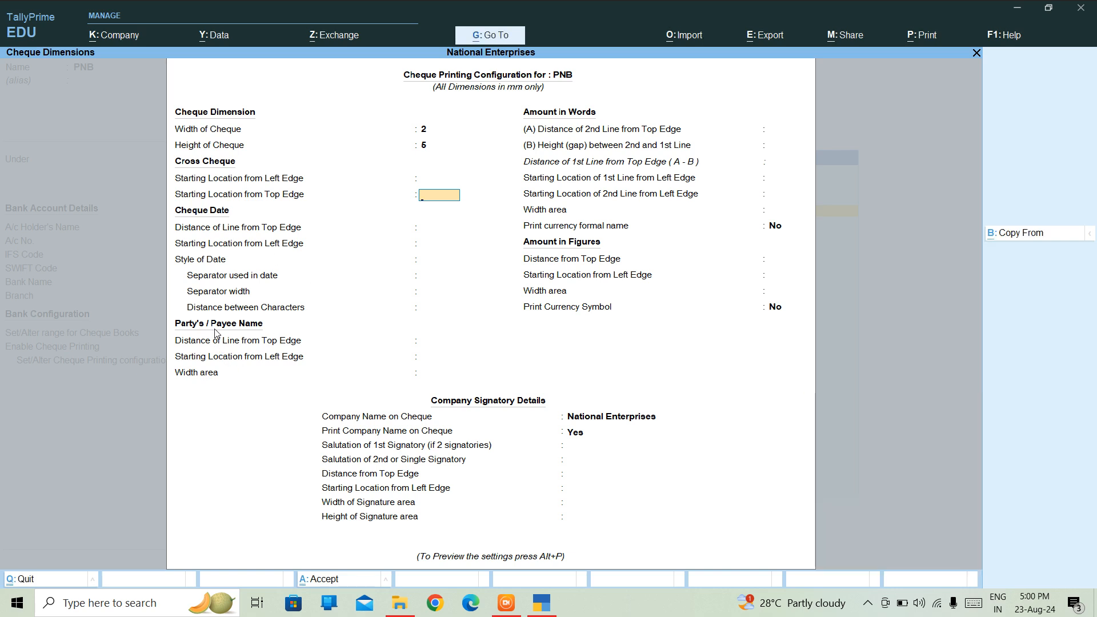
pyautogui.write('5')
pyautogui.press('Return')
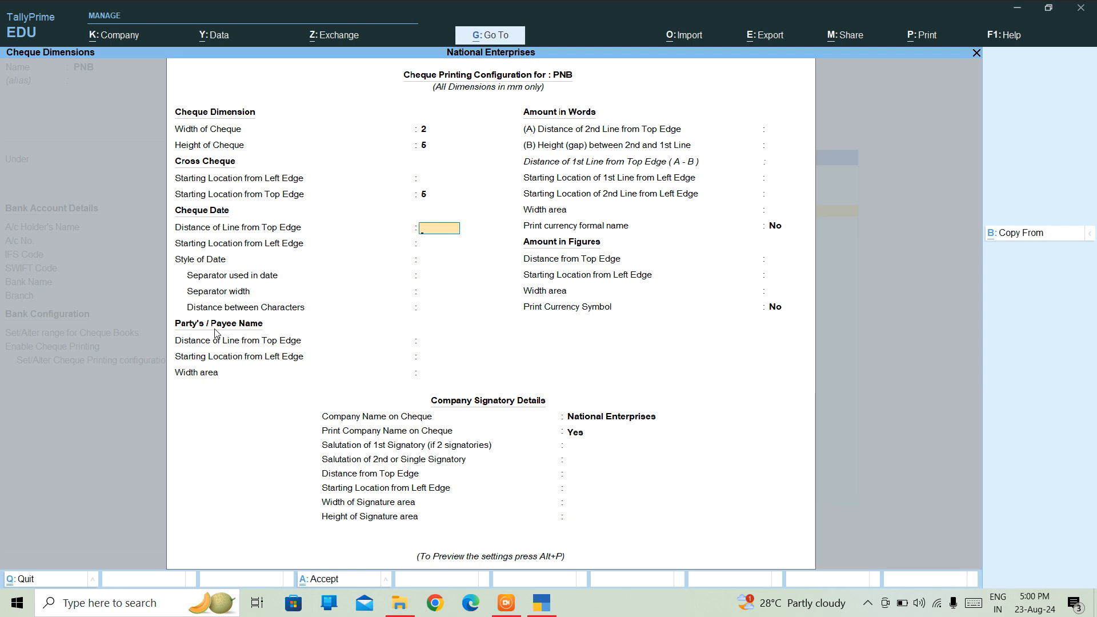
pyautogui.press('Return')
pyautogui.write('5')
pyautogui.press('Return')
pyautogui.write('5')
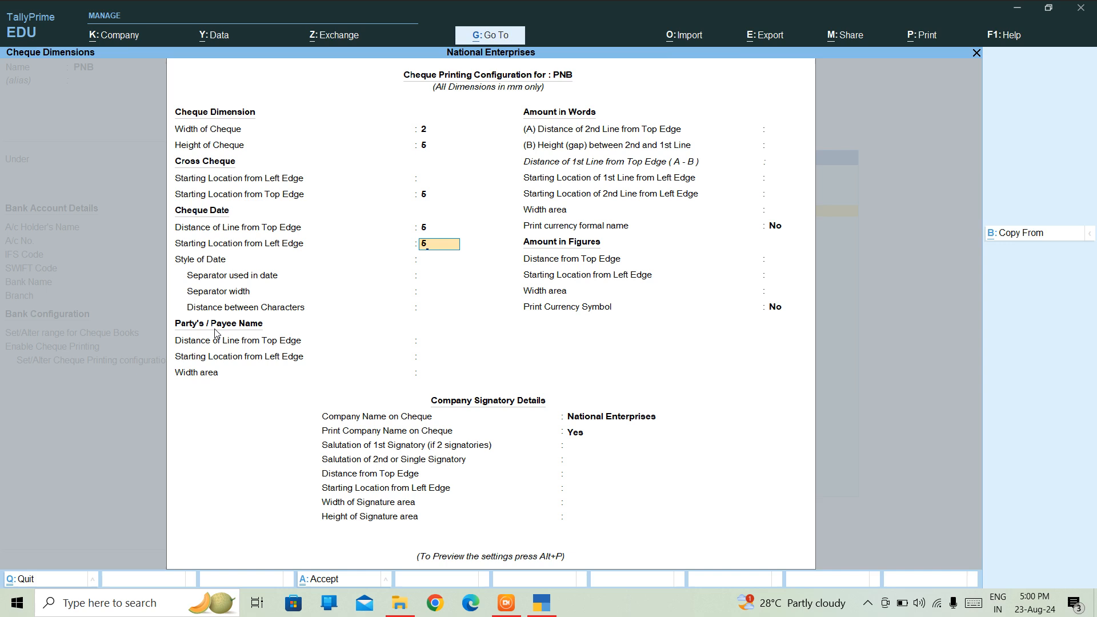
pyautogui.press('Return')
pyautogui.press('Return')
pyautogui.press('Return')
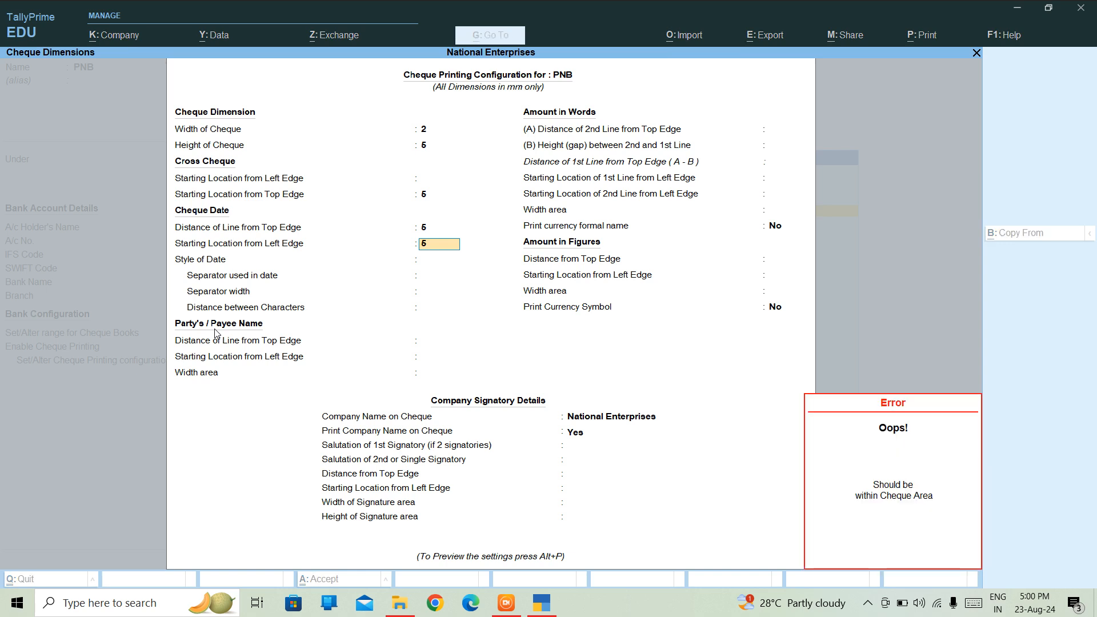
# Clear the out-of-cheque-area errors and exit the PNB cheque printing configuration.
pyautogui.press('Return')
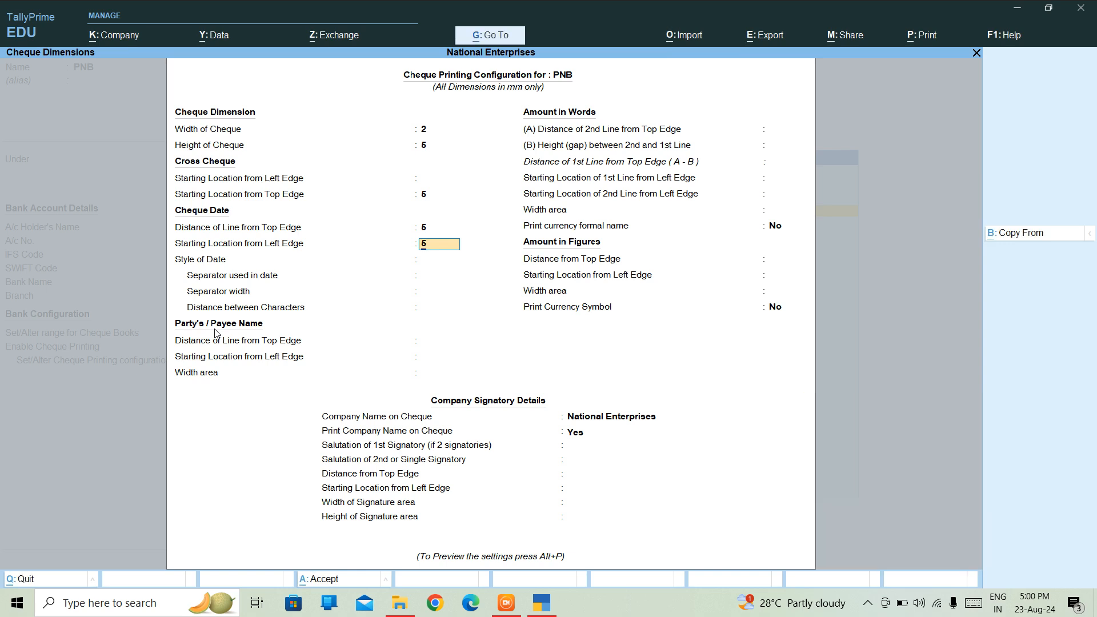
pyautogui.press('Up')
pyautogui.press('Return')
pyautogui.press('Return')
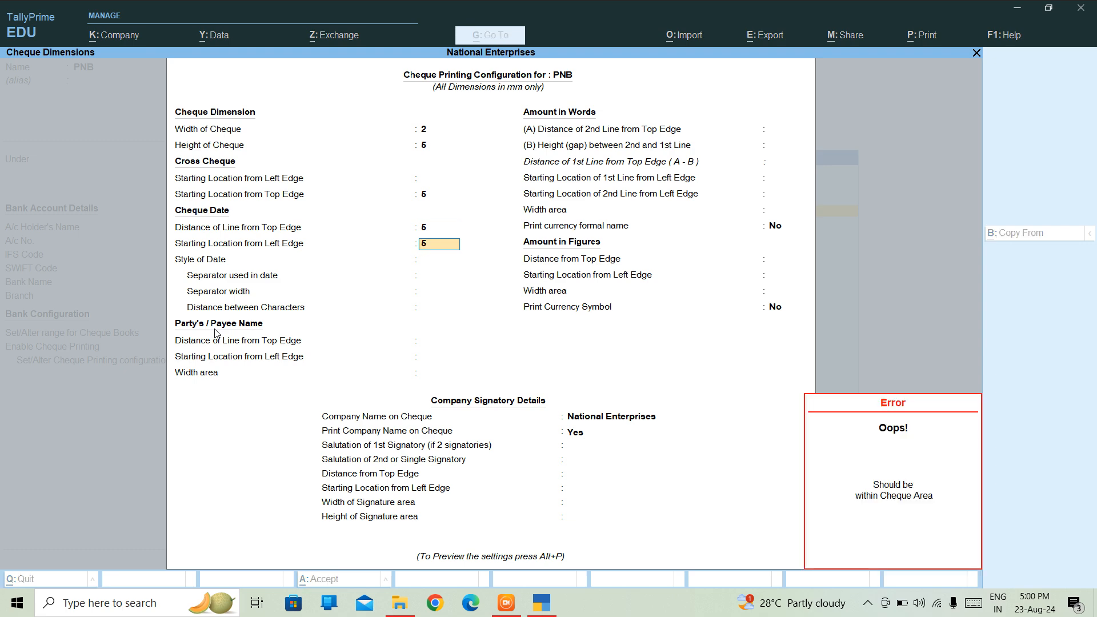
pyautogui.press('Return')
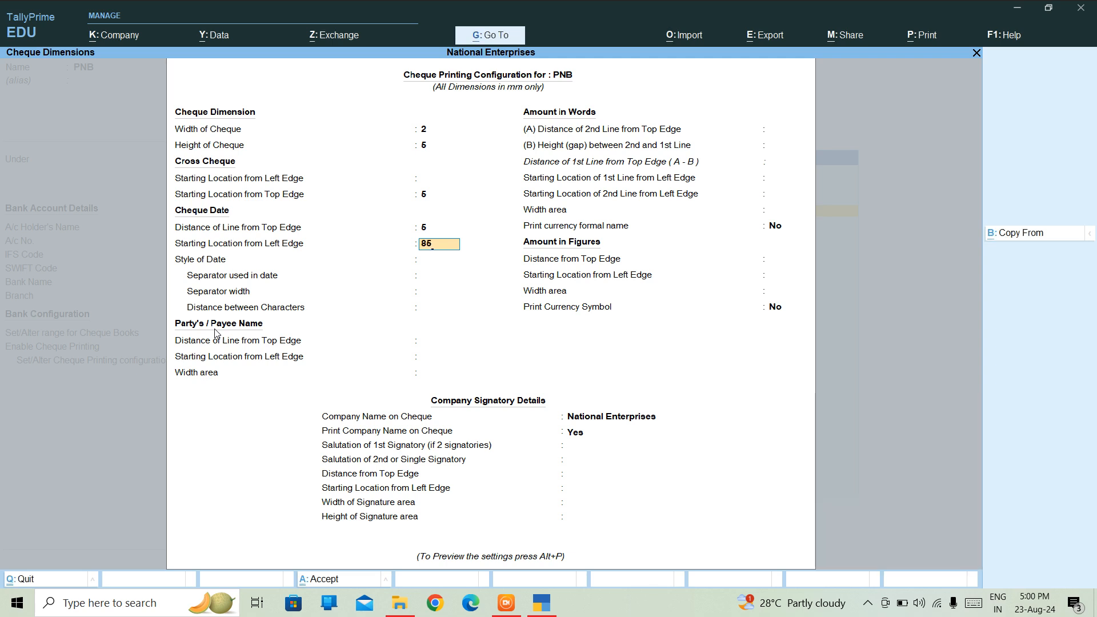
pyautogui.press('Return')
pyautogui.press('Return')
pyautogui.write('56562')
pyautogui.press('Return')
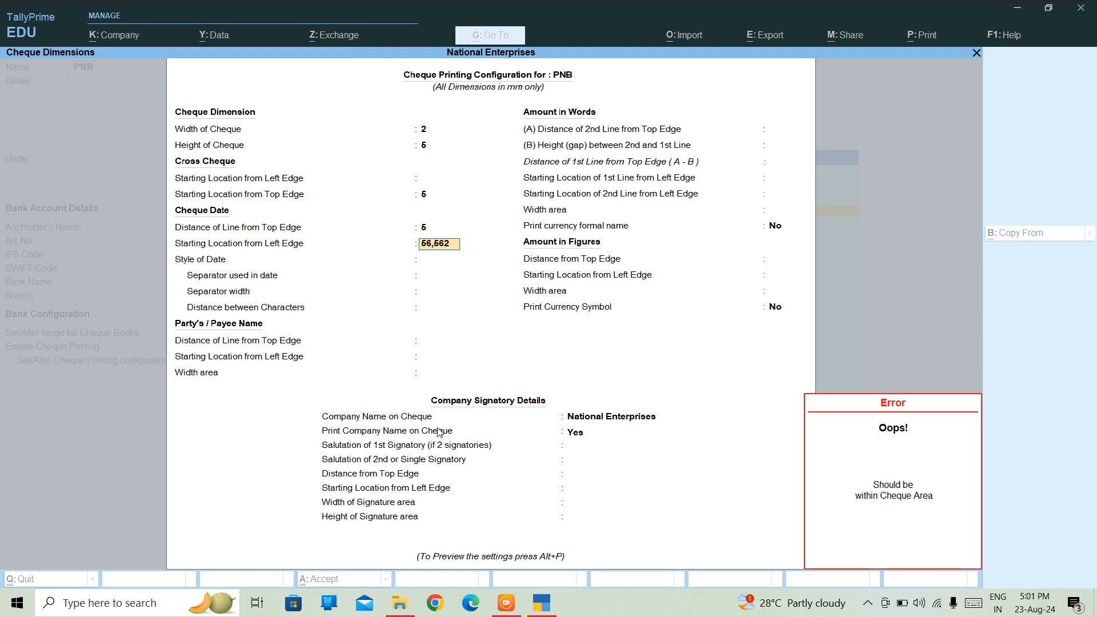
pyautogui.click(572, 438)
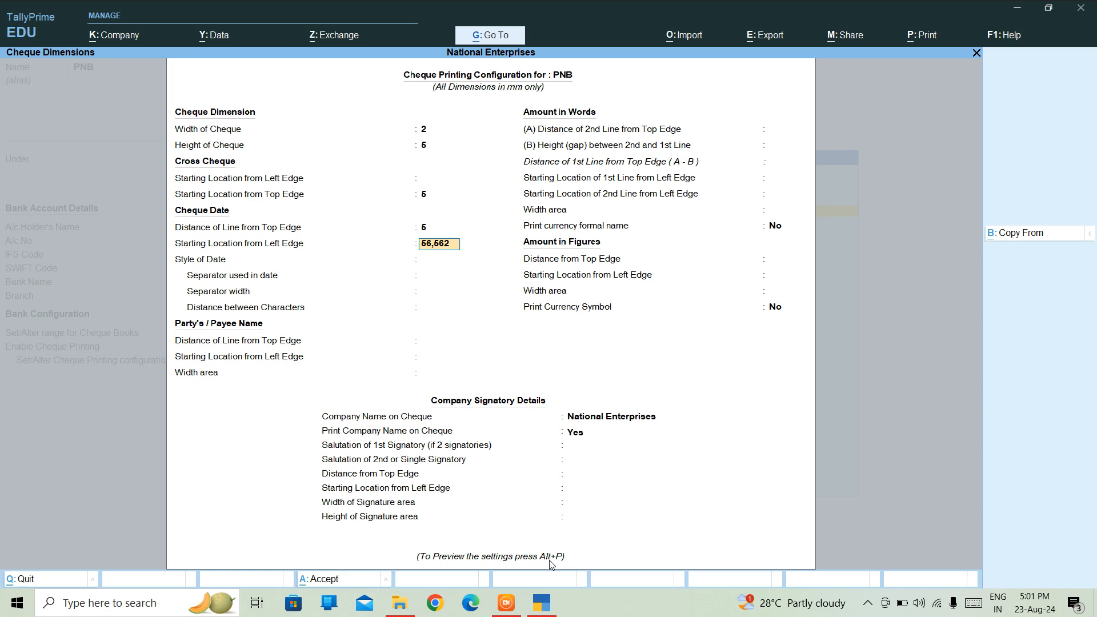
pyautogui.hotkey('alt', 'p')
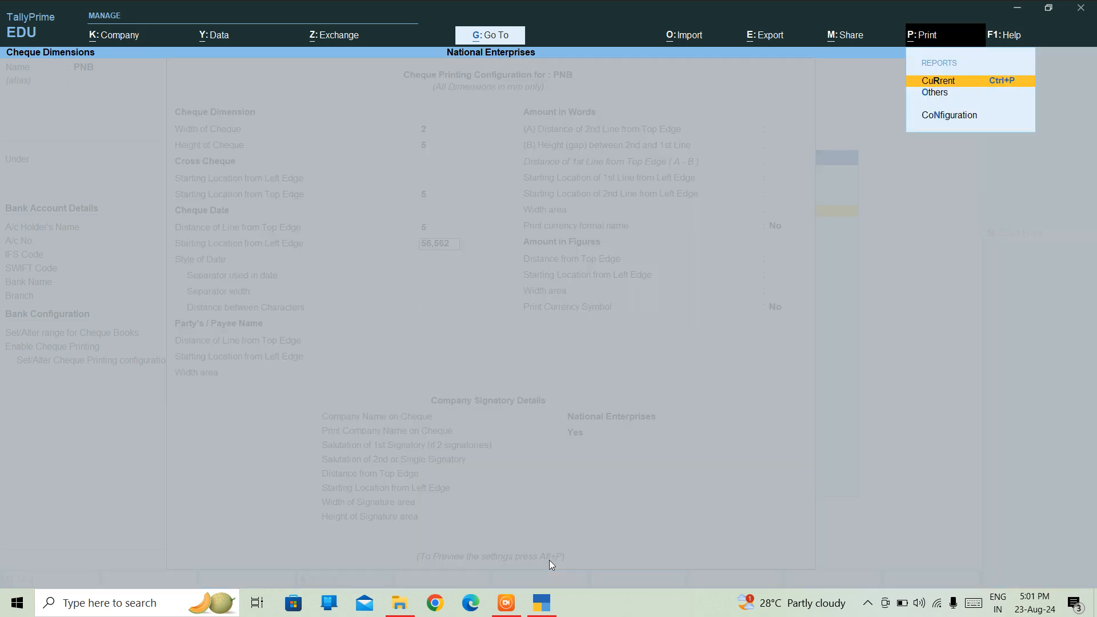
pyautogui.press('Escape')
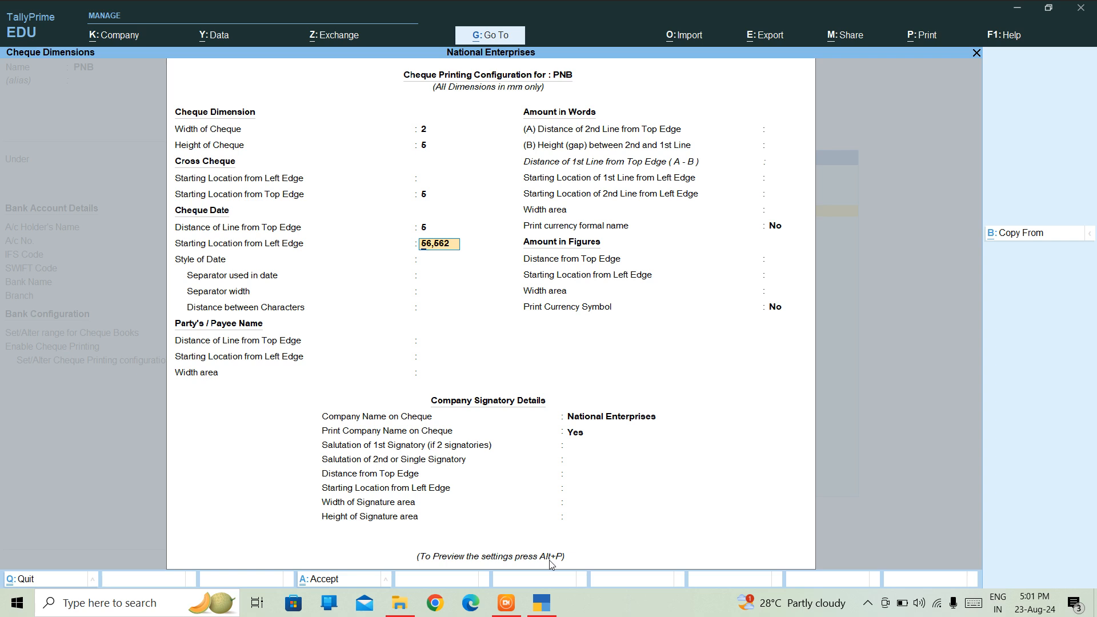
pyautogui.press('Escape')
pyautogui.press('Escape')
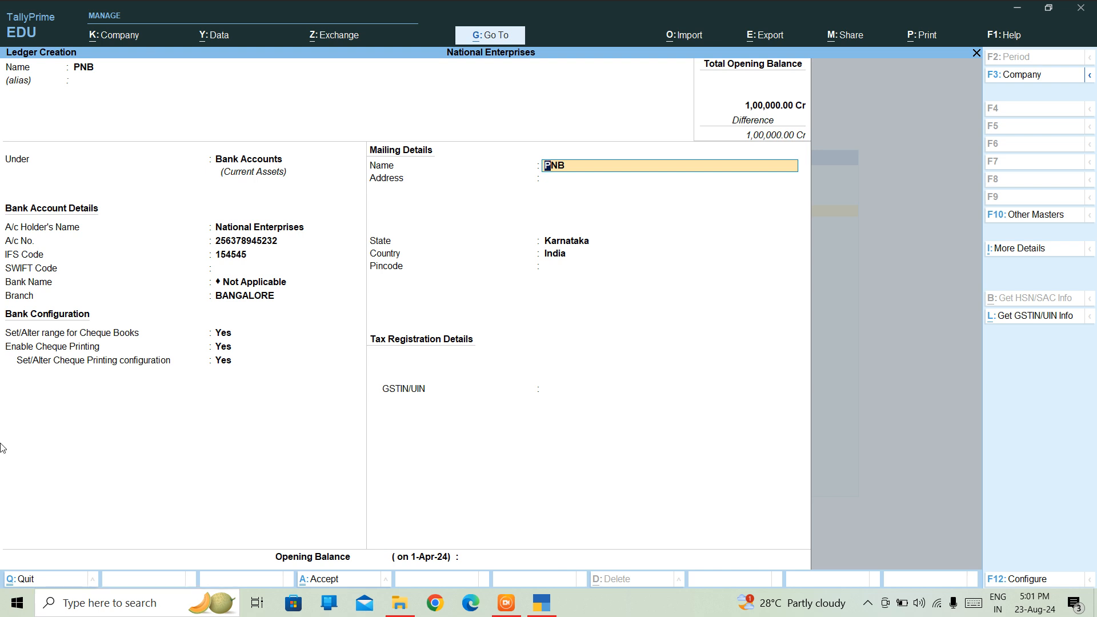
# Set cheque printing configuration to No, keep Karnataka as state, and save the PNB ledger.
pyautogui.press('BackSpace')
pyautogui.write('N')
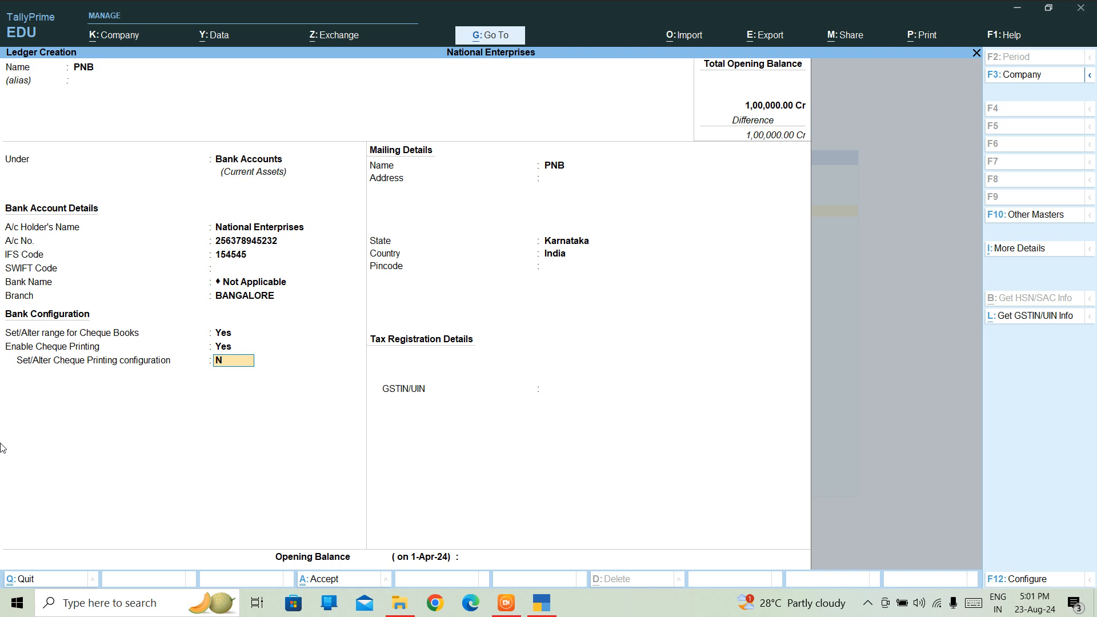
pyautogui.press('Return')
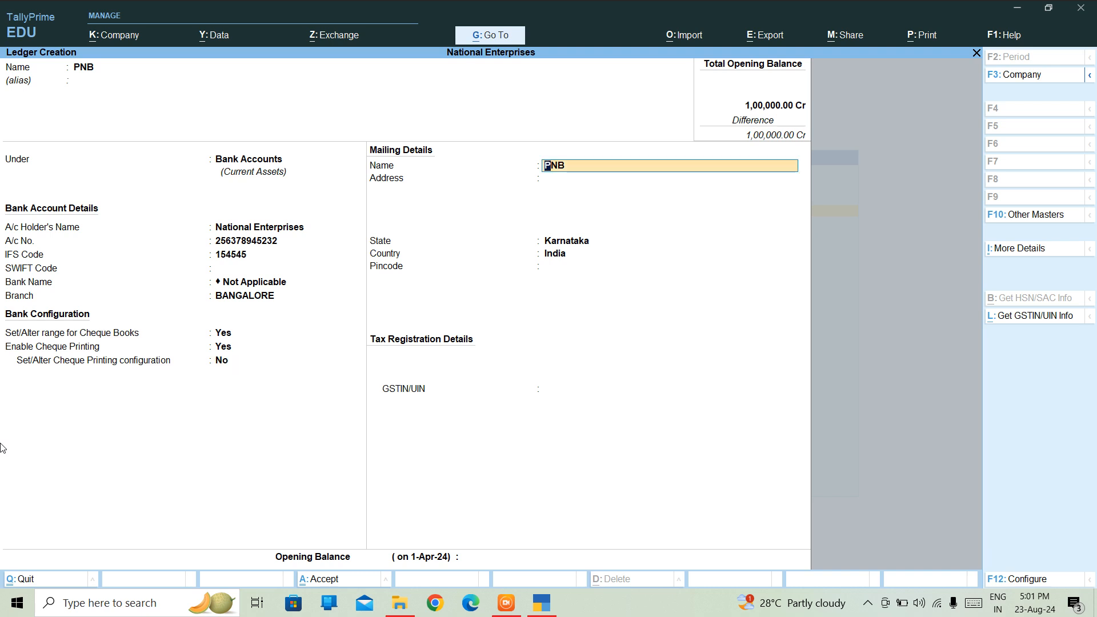
pyautogui.press('Return')
pyautogui.press('Return')
pyautogui.press('Return')
pyautogui.press('Return')
pyautogui.press('Return')
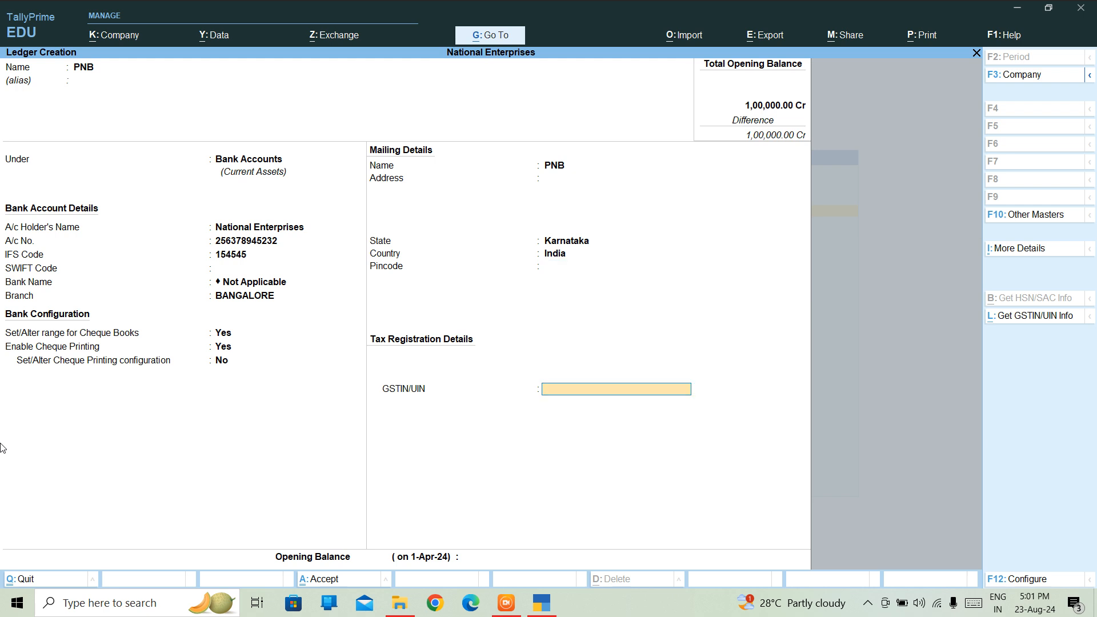
pyautogui.press('Return')
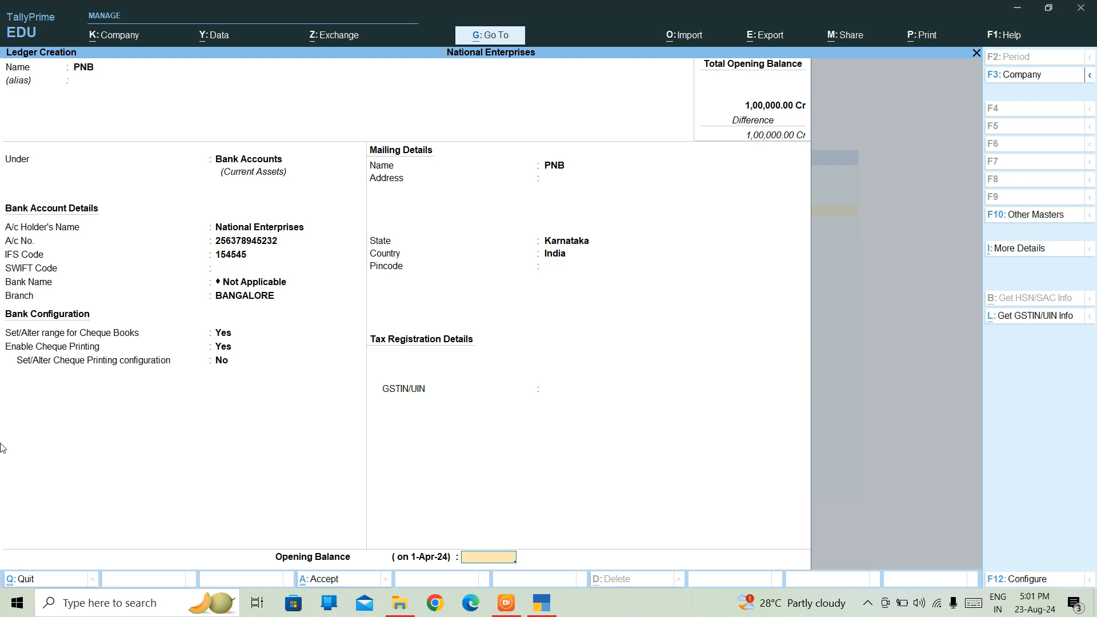
pyautogui.press('Return')
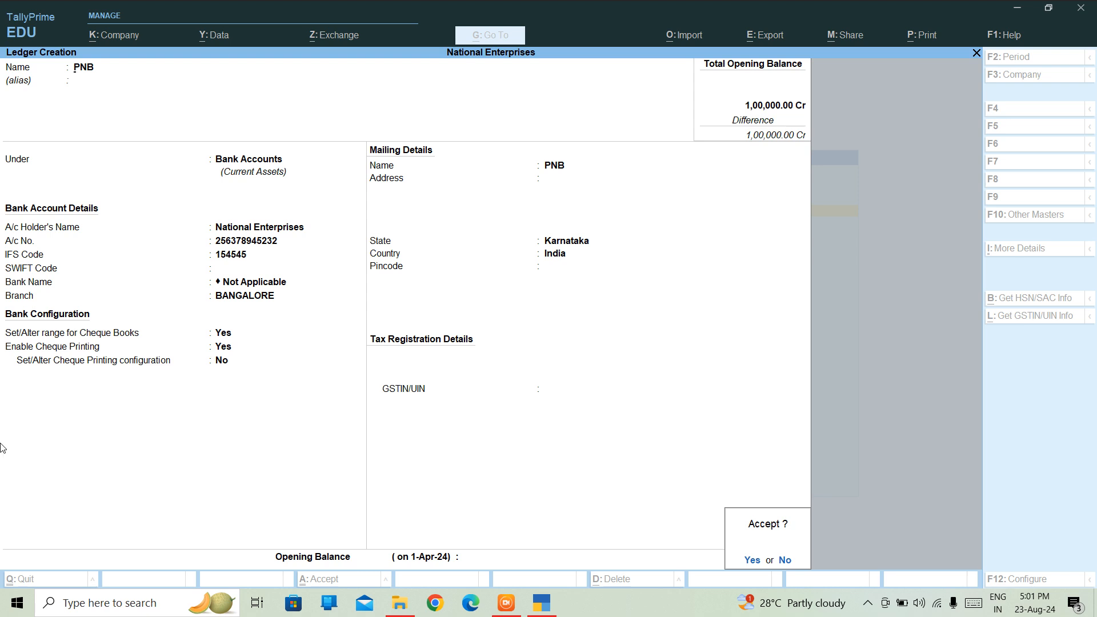
pyautogui.press('Return')
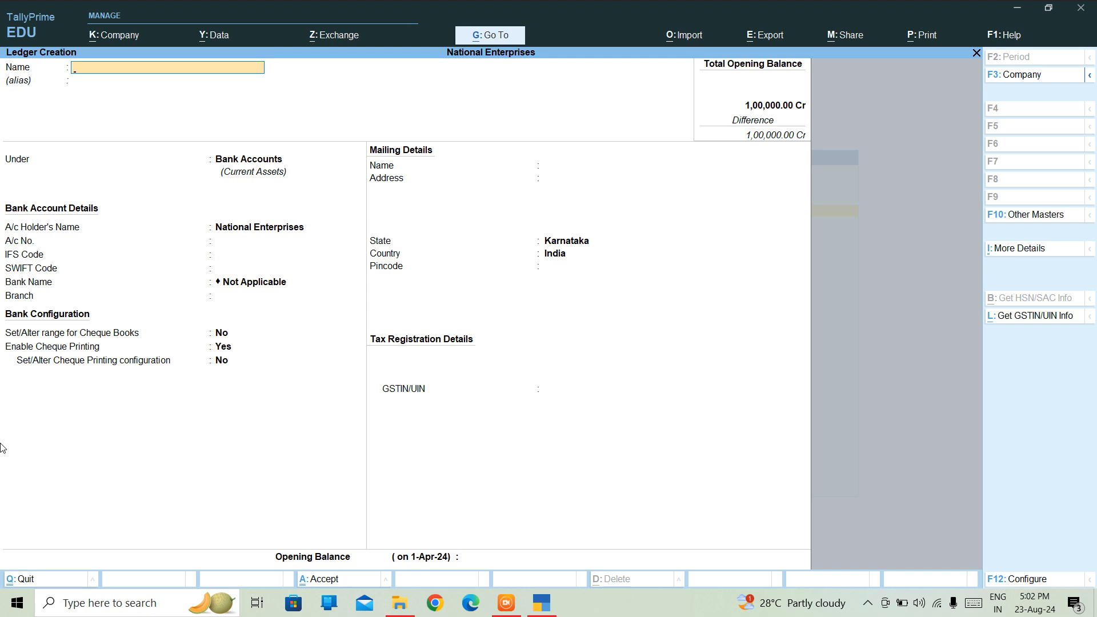
# Name the ledger TRADER A under Sundry Creditors with 30 Days credit and credit-day checking on.
pyautogui.write('RADER A')
pyautogui.press('Return')
pyautogui.press('Return')
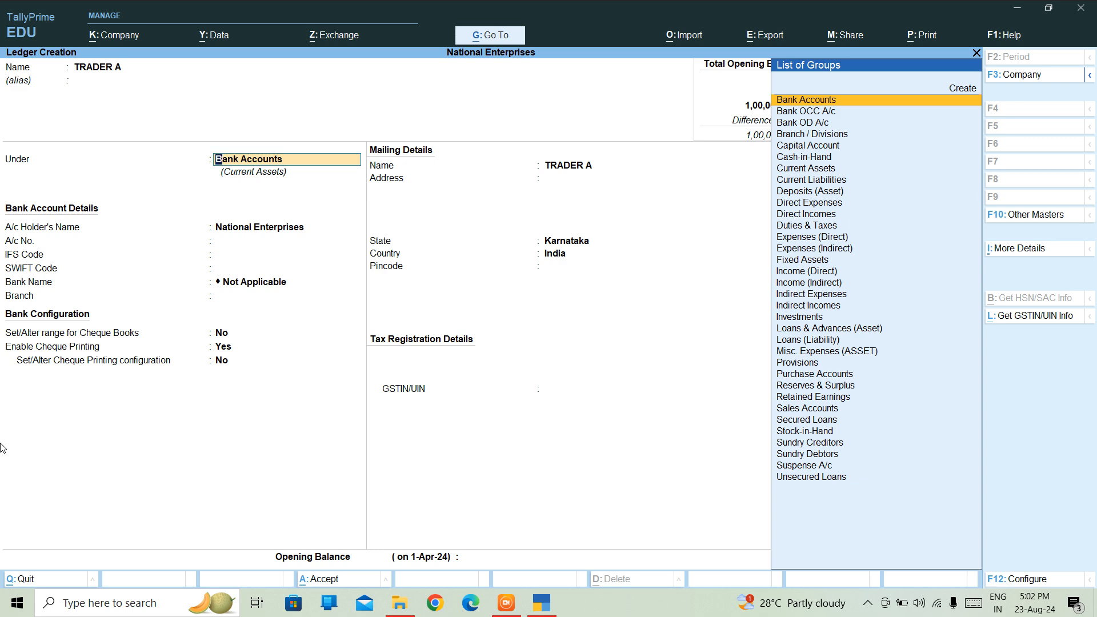
pyautogui.write('SU')
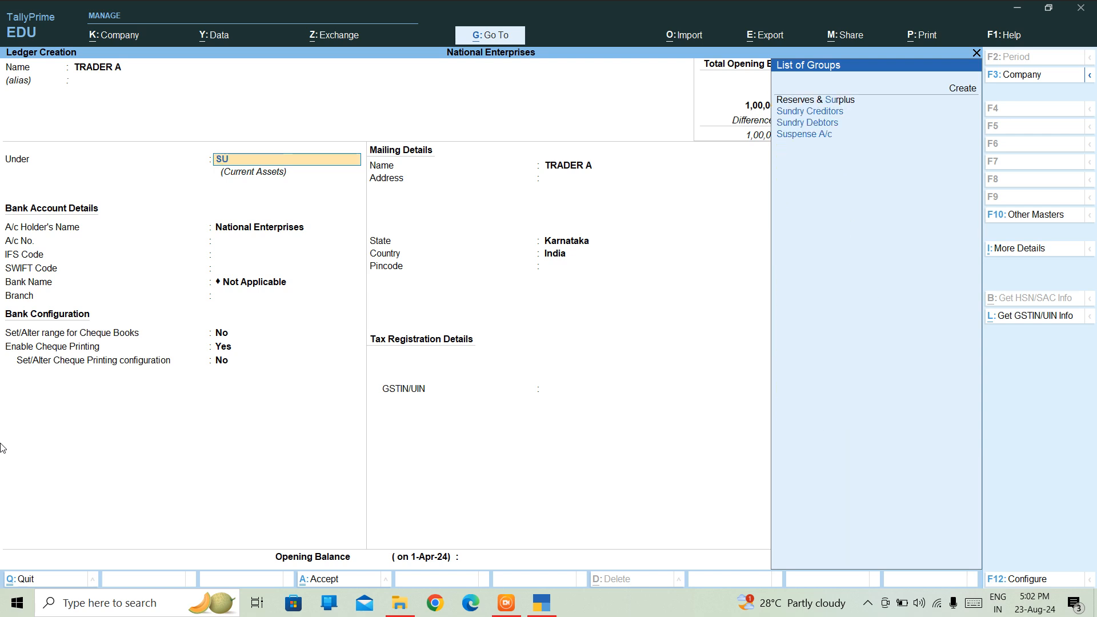
pyautogui.write('N')
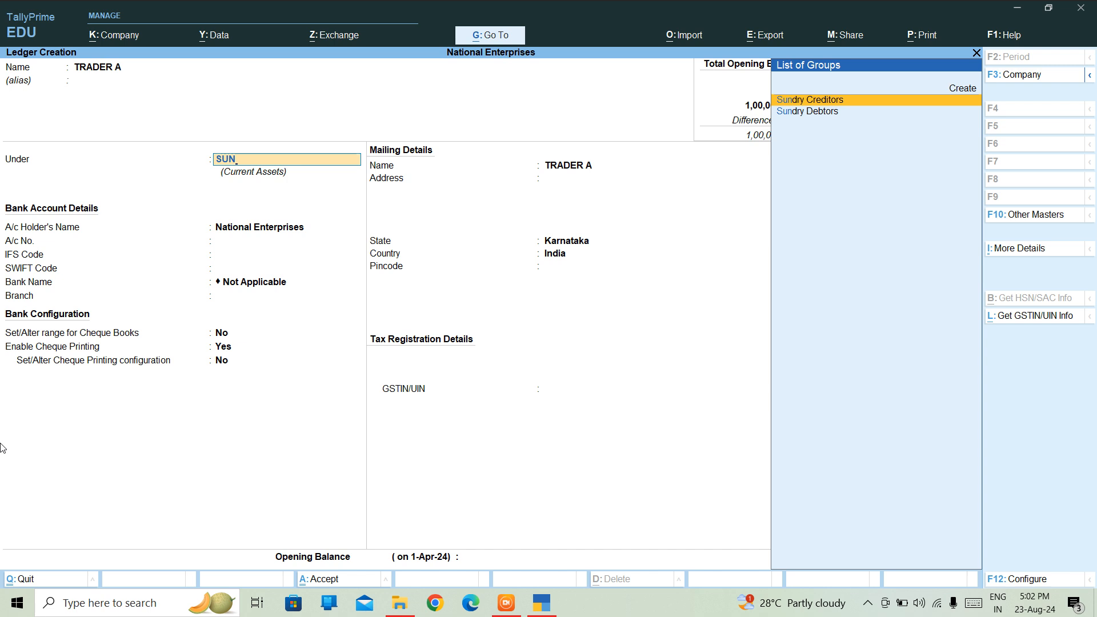
pyautogui.press('Return')
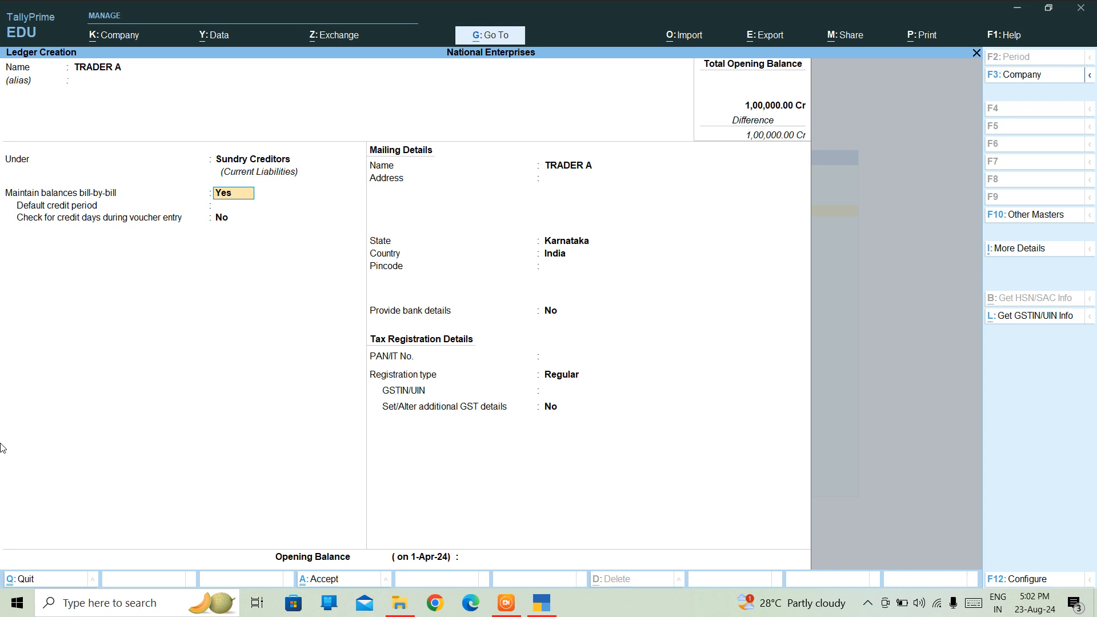
pyautogui.press('Return')
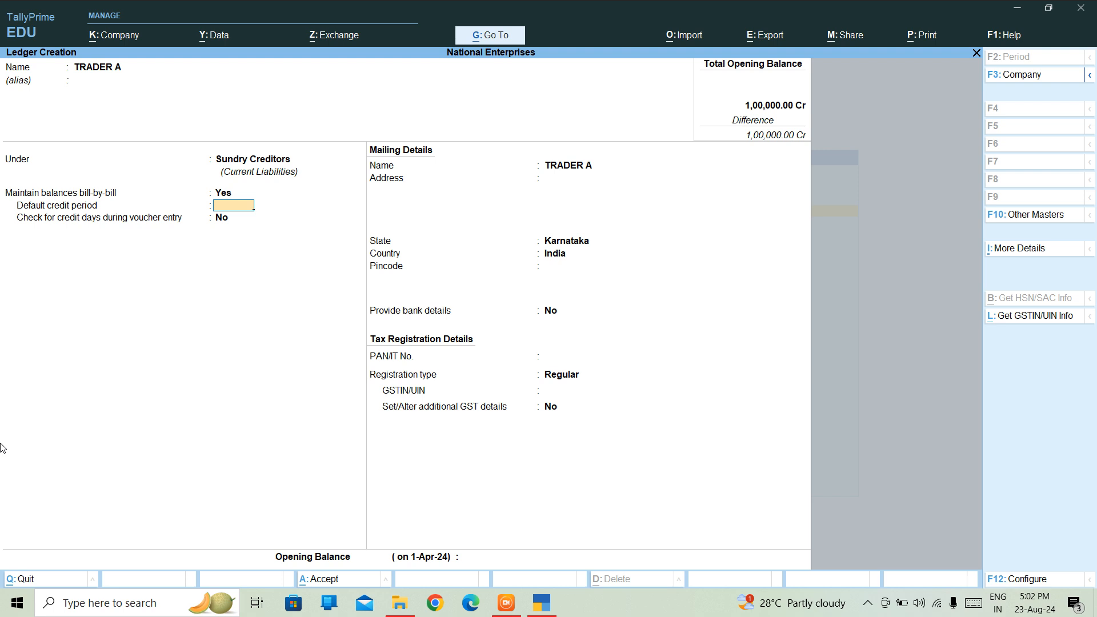
pyautogui.write('30 DAYS')
pyautogui.press('Return')
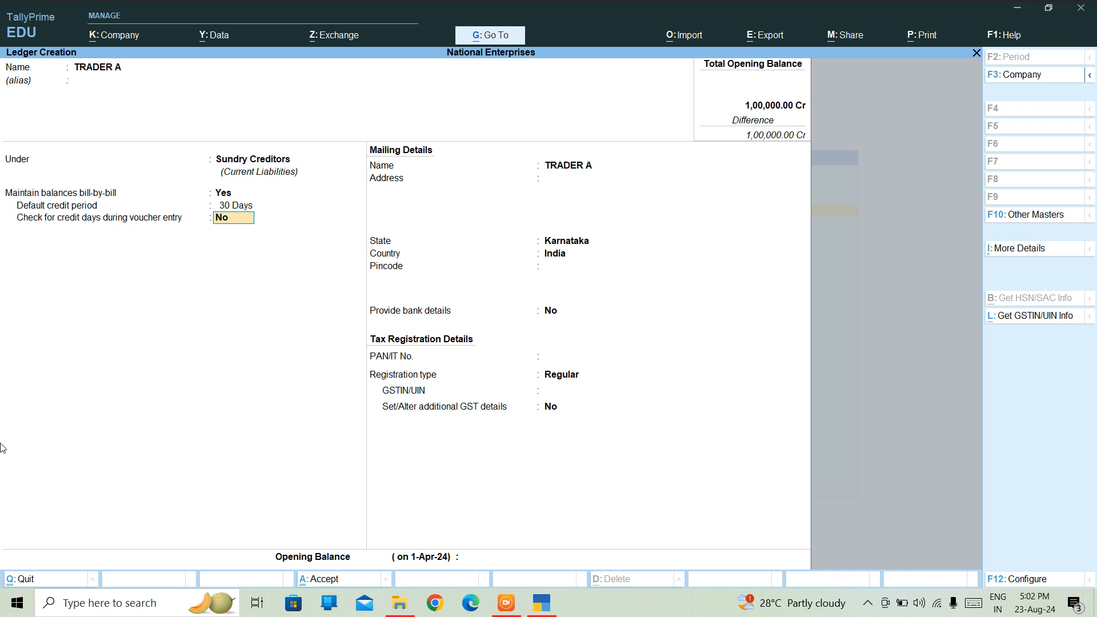
pyautogui.write('y')
pyautogui.press('Return')
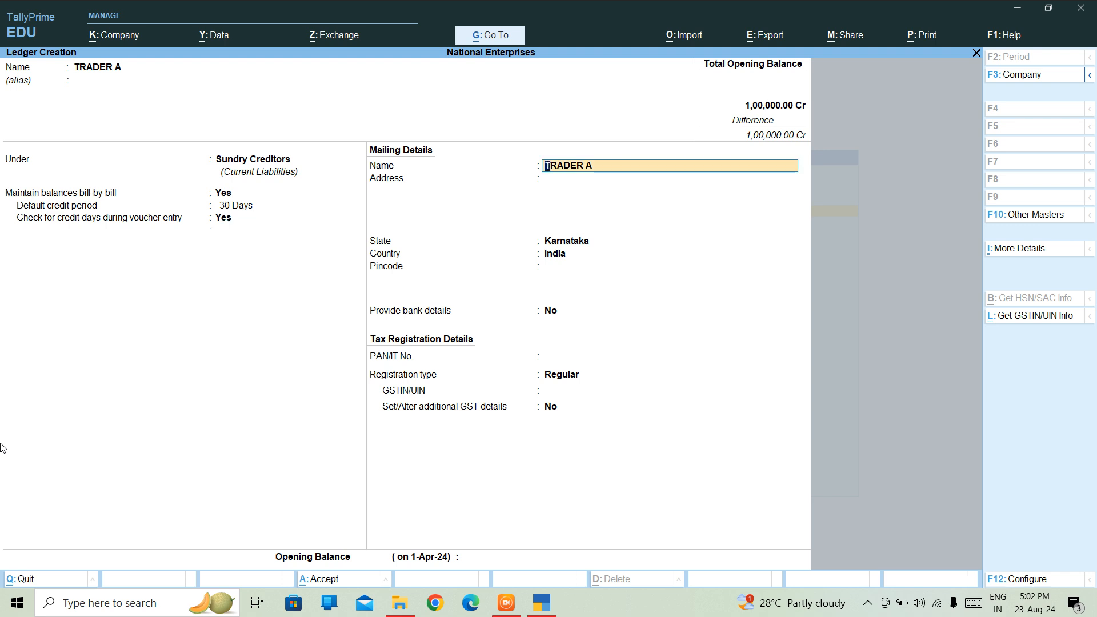
# Enter the address MILLER ROAD, BANGLORE with pincode 114546, leaving bank details empty.
pyautogui.press('Return')
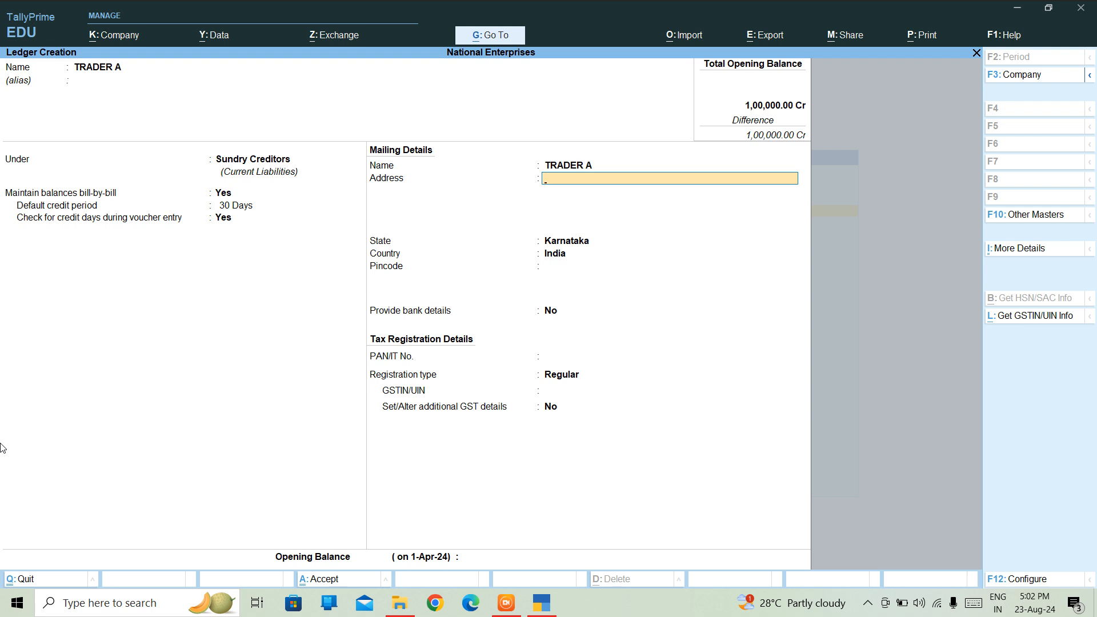
pyautogui.write('MILLER ROAD')
pyautogui.press('Return')
pyautogui.write('BANGLORE')
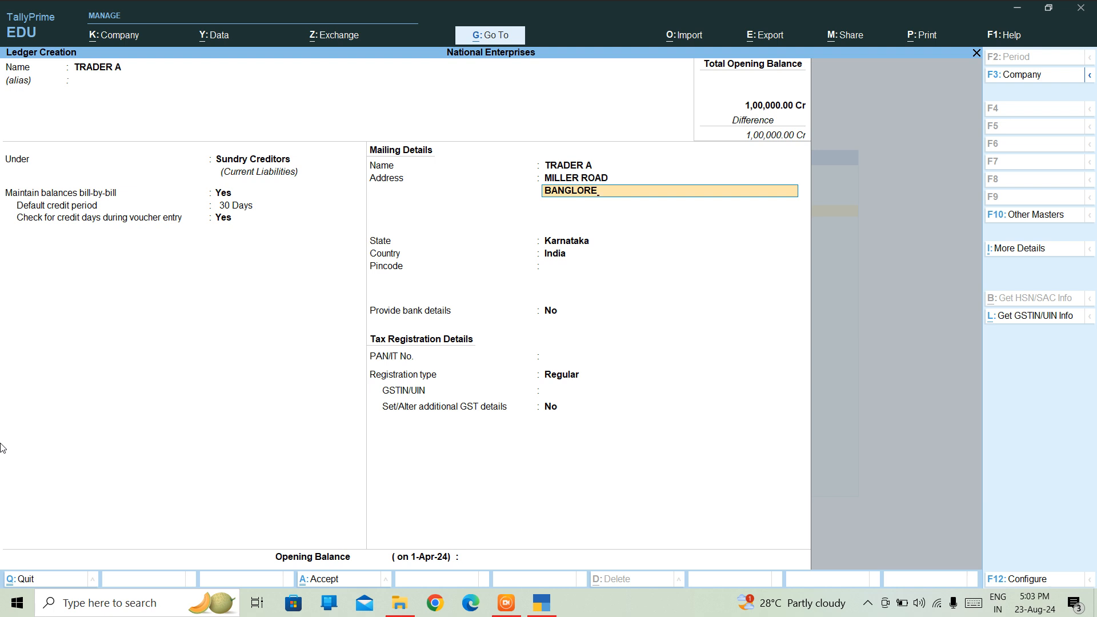
pyautogui.press('Return')
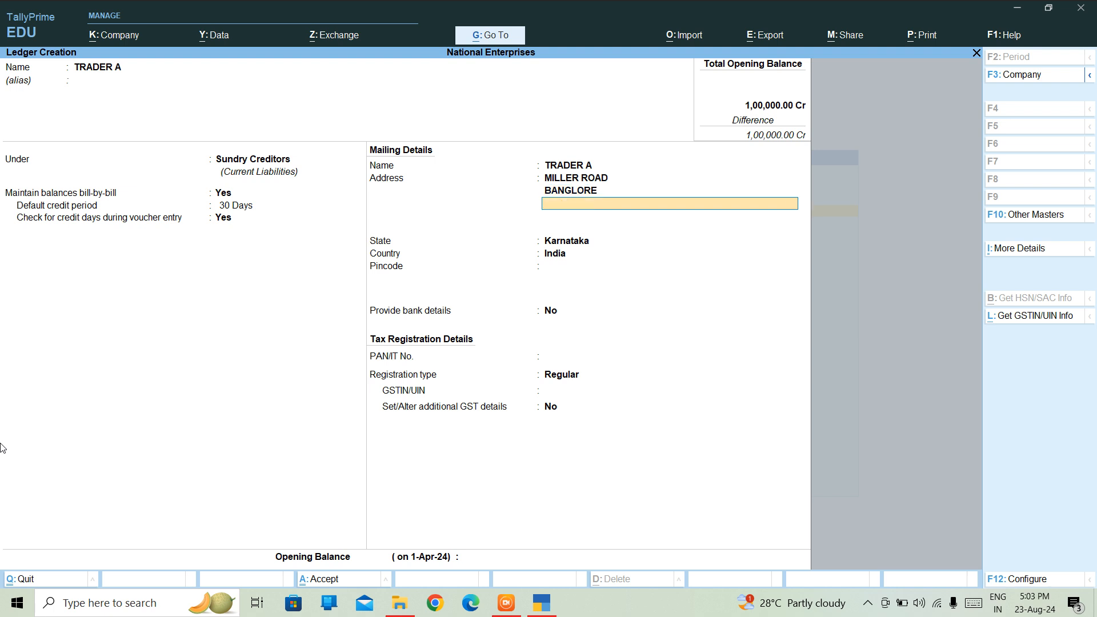
pyautogui.press('Return')
pyautogui.press('Return')
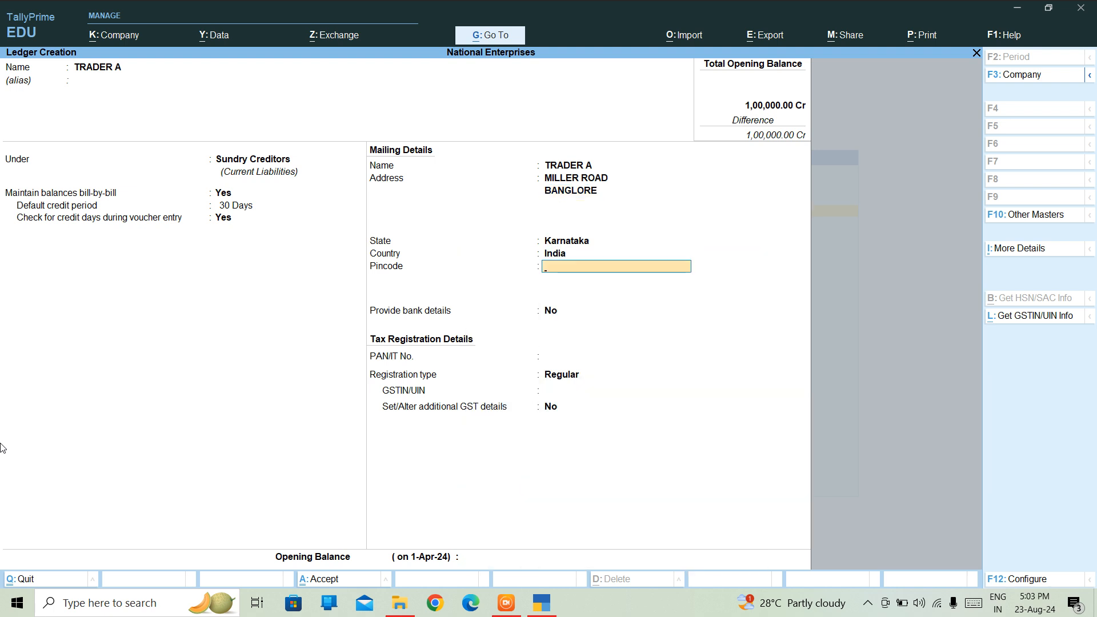
pyautogui.write('114546')
pyautogui.press('Return')
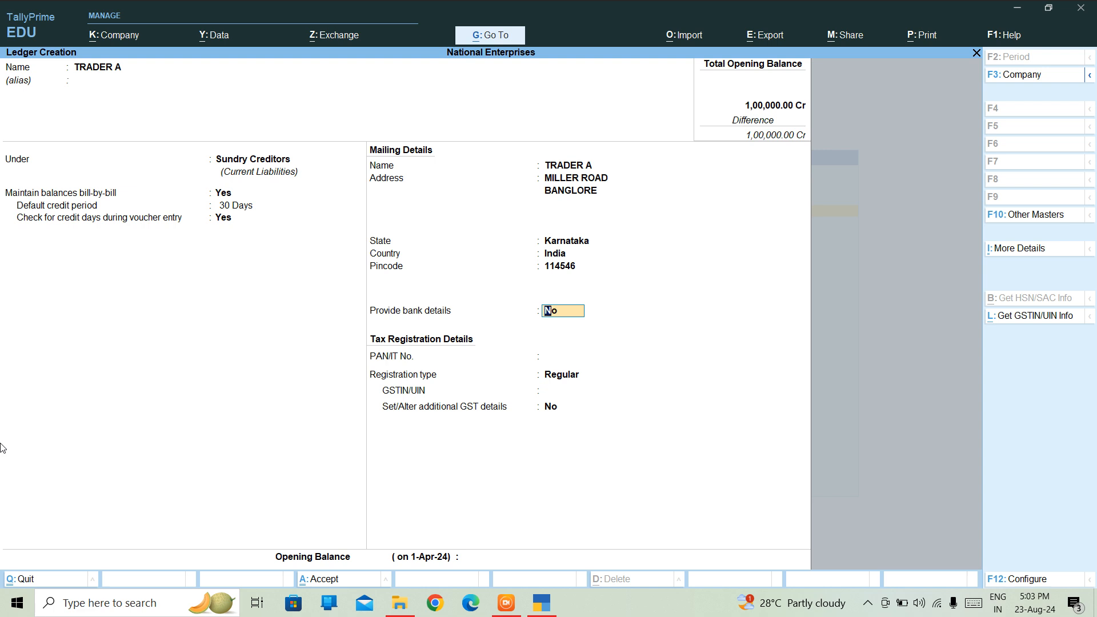
pyautogui.press('Return')
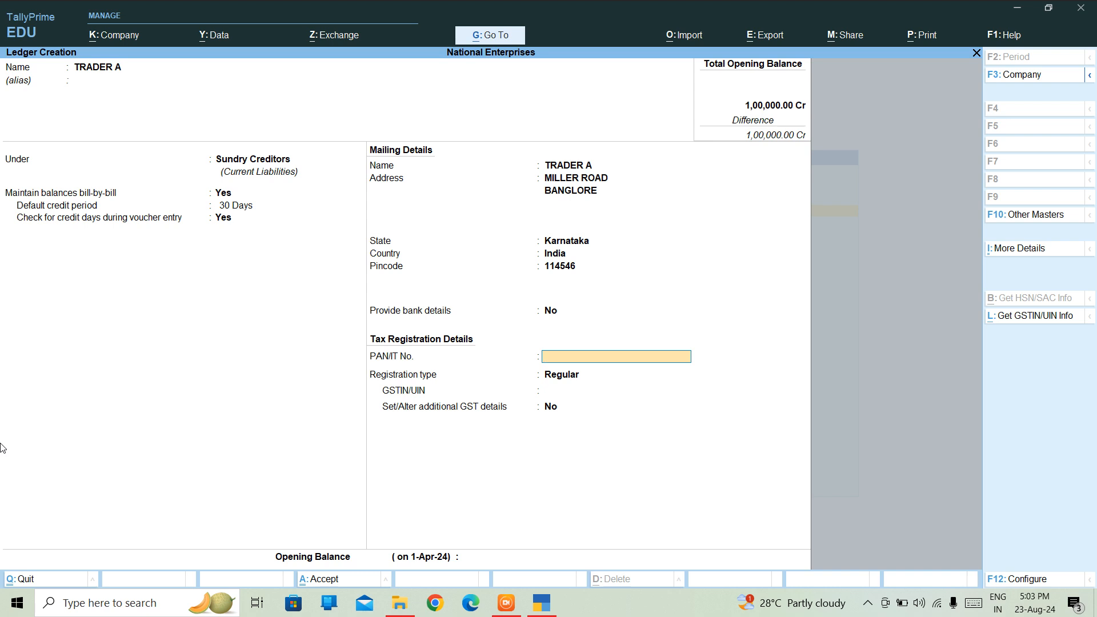
# Enter TRADER A's PAN, keep Regular GST registration with no GSTIN, and save the ledger.
pyautogui.write('AAA')
pyautogui.press('BackSpace')
pyautogui.press('BackSpace')
pyautogui.press('BackSpace')
pyautogui.press('BackSpace')
pyautogui.press('BackSpace')
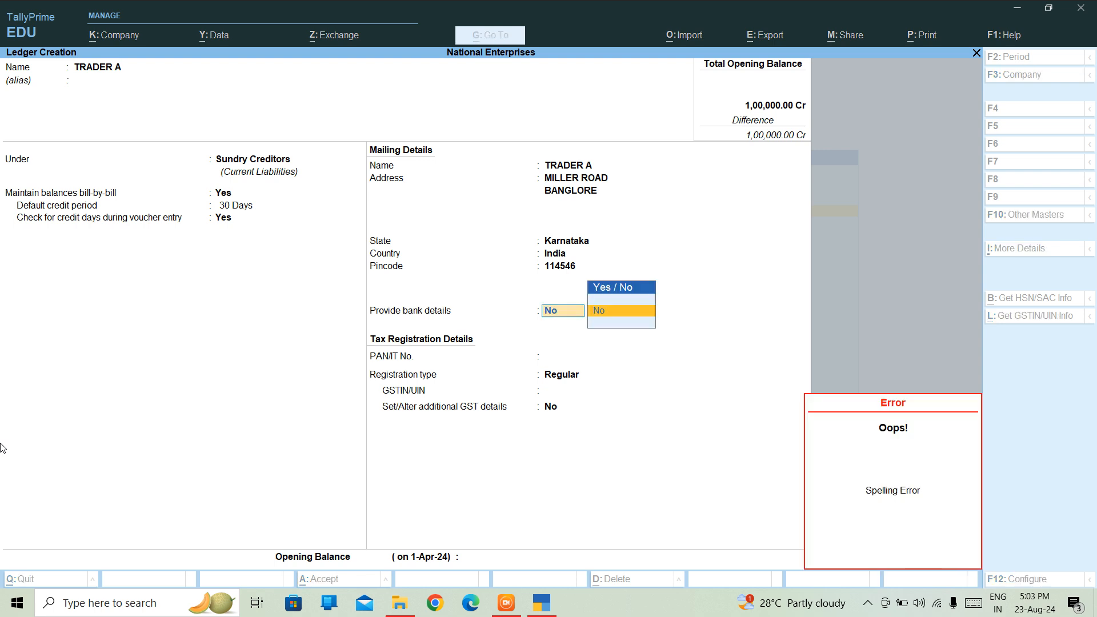
pyautogui.press('Return')
pyautogui.write('A')
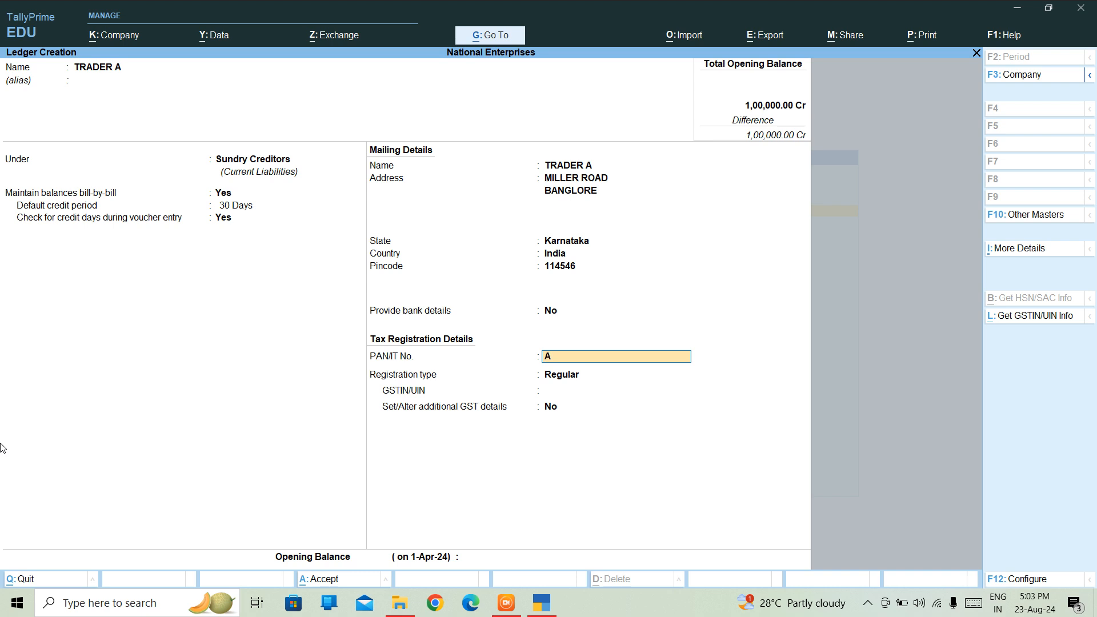
pyautogui.write('SDFG1234H')
pyautogui.press('Return')
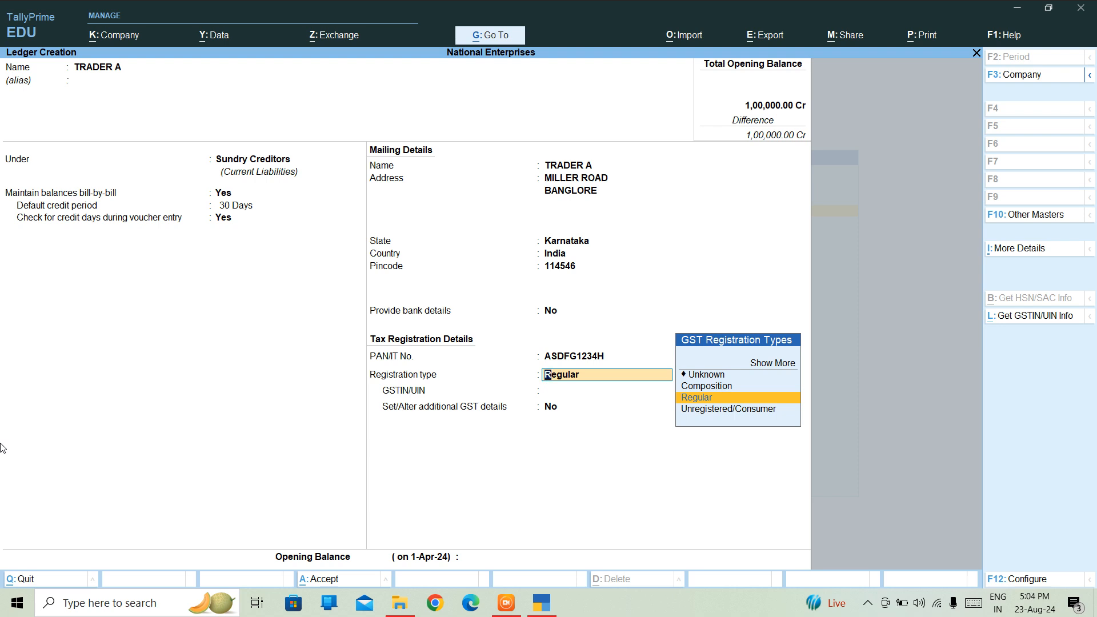
pyautogui.press('Return')
pyautogui.press('Return')
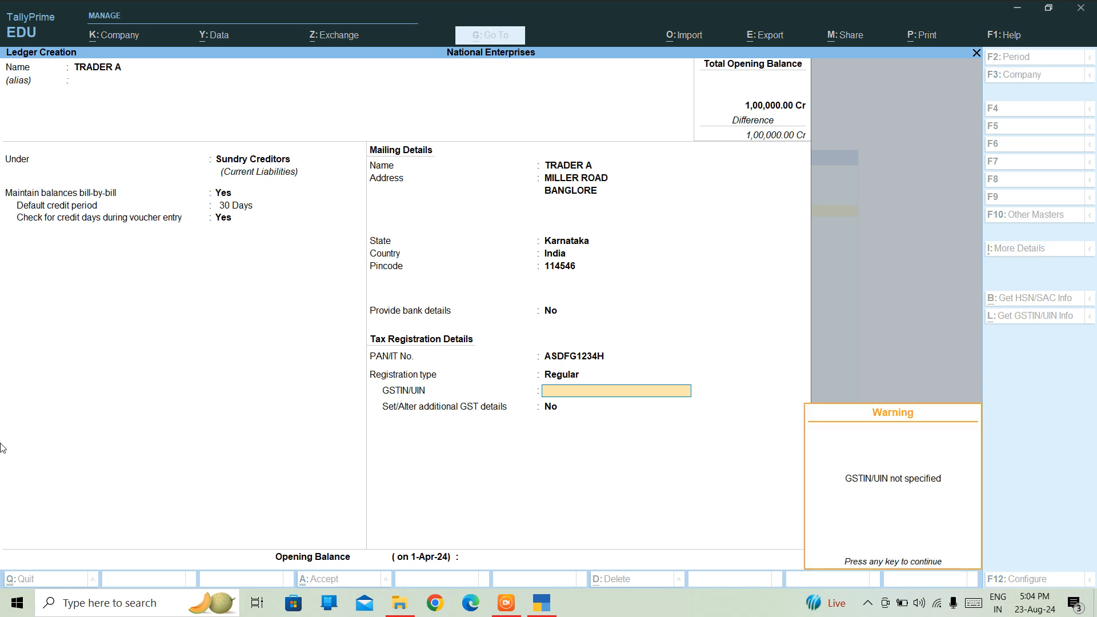
pyautogui.press('Return')
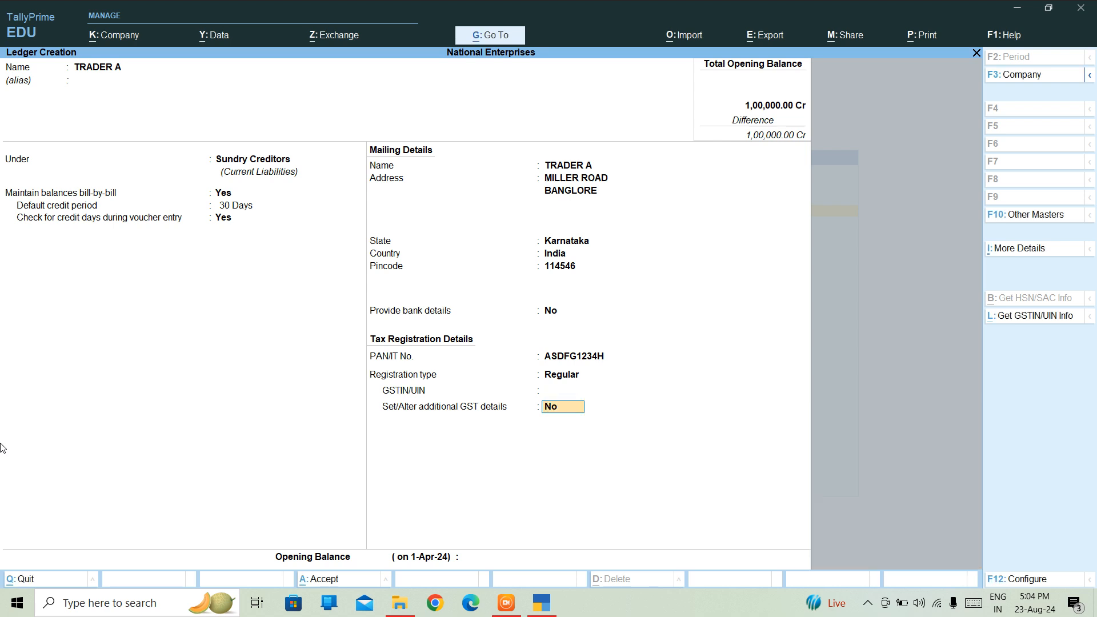
pyautogui.press('Return')
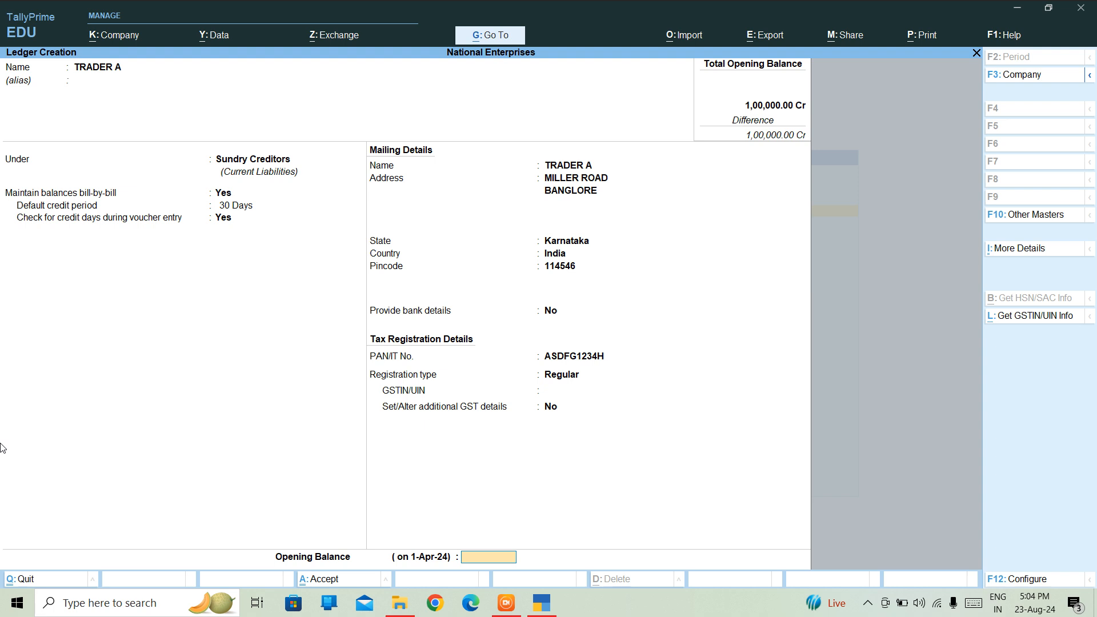
pyautogui.hotkey('ctrl', 'a')
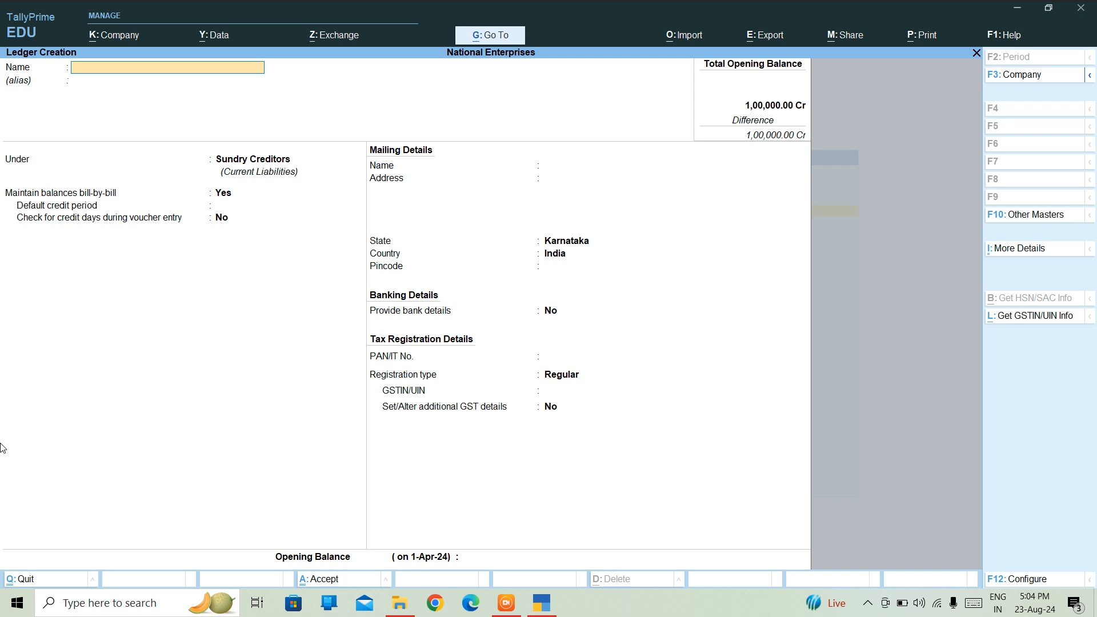
# Quit ledger creation and open the list of existing ledgers for alteration.
pyautogui.press('Escape')
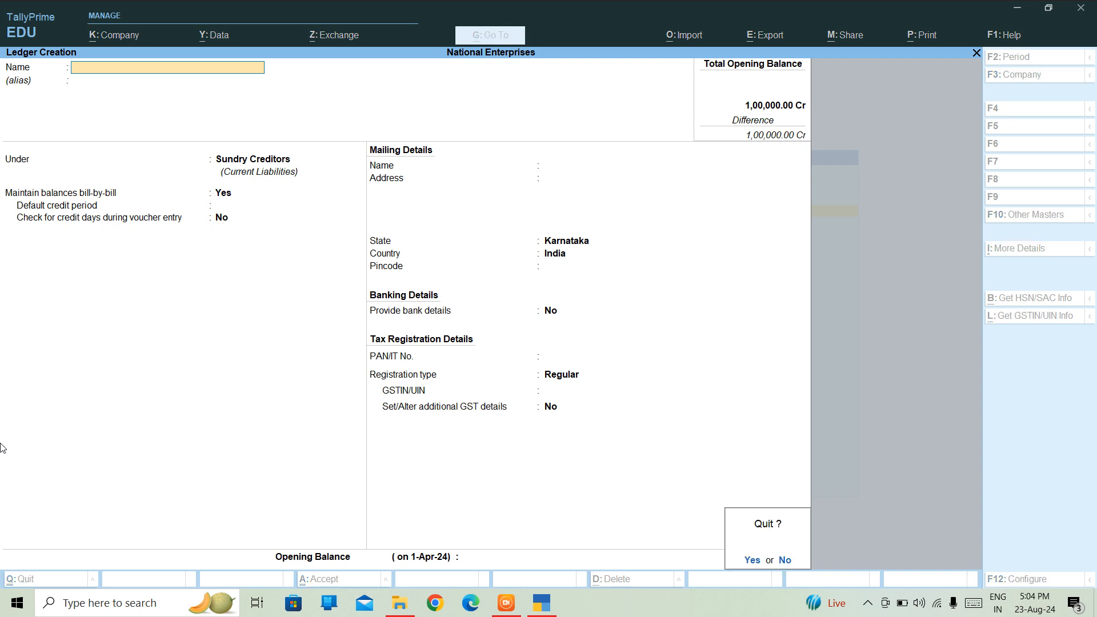
pyautogui.press('y')
pyautogui.press('Escape')
pyautogui.press('Down')
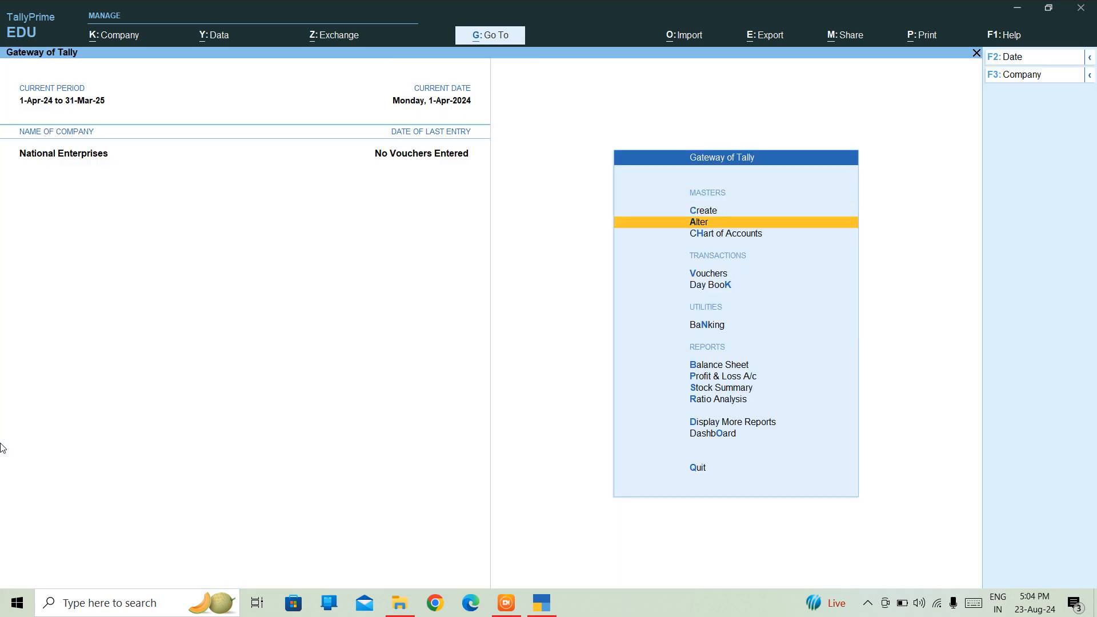
pyautogui.press('Return')
pyautogui.press('Down')
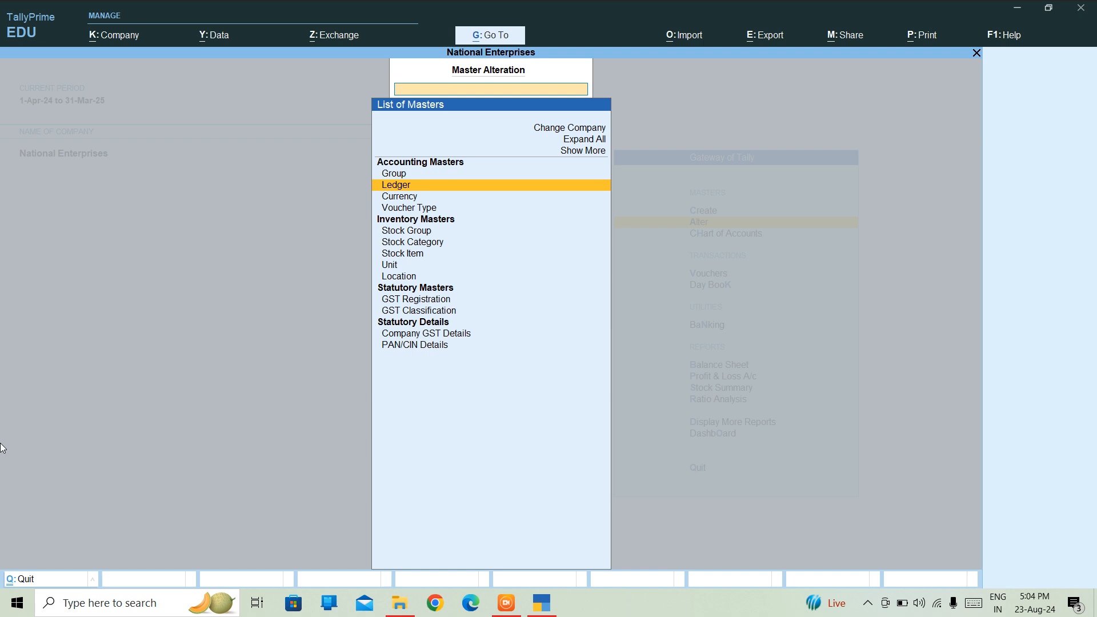
pyautogui.press('Return')
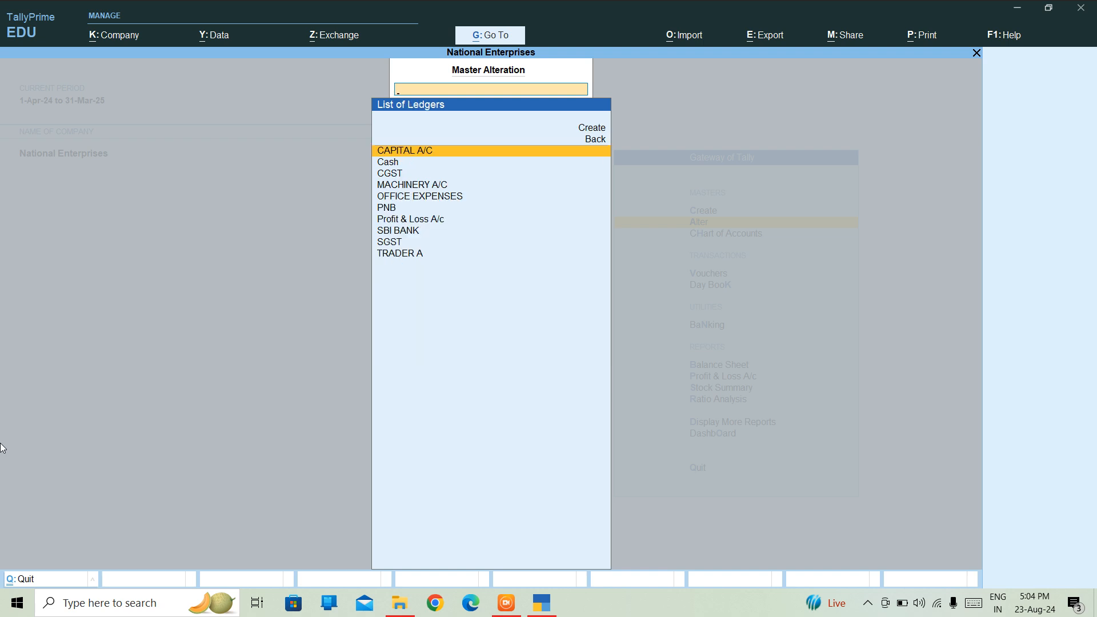
# Review the SBI BANK and TRADER A ledgers without changes, then return to the Gateway of Tally.
pyautogui.press('Down')
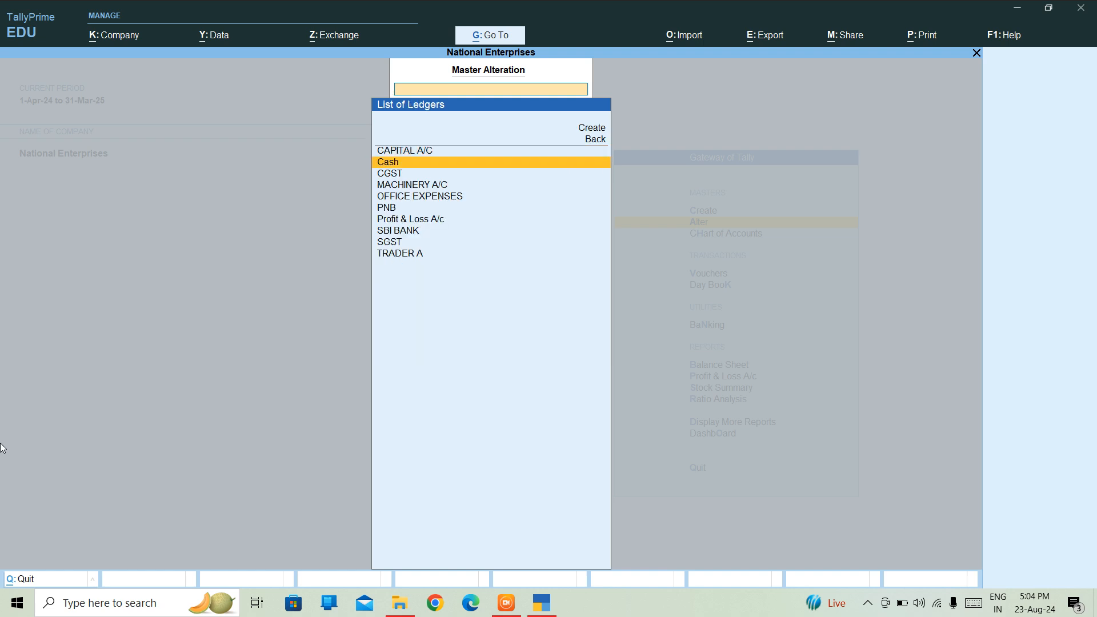
pyautogui.press('Down')
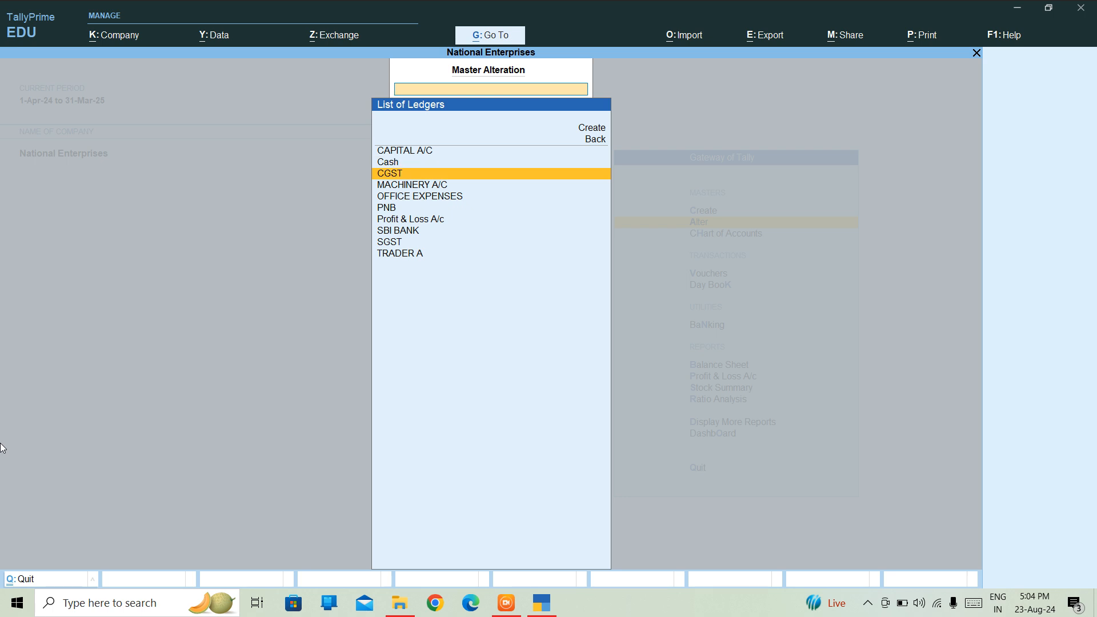
pyautogui.press('Down')
pyautogui.press('Down')
pyautogui.press('Down')
pyautogui.press('Down')
pyautogui.press('Down')
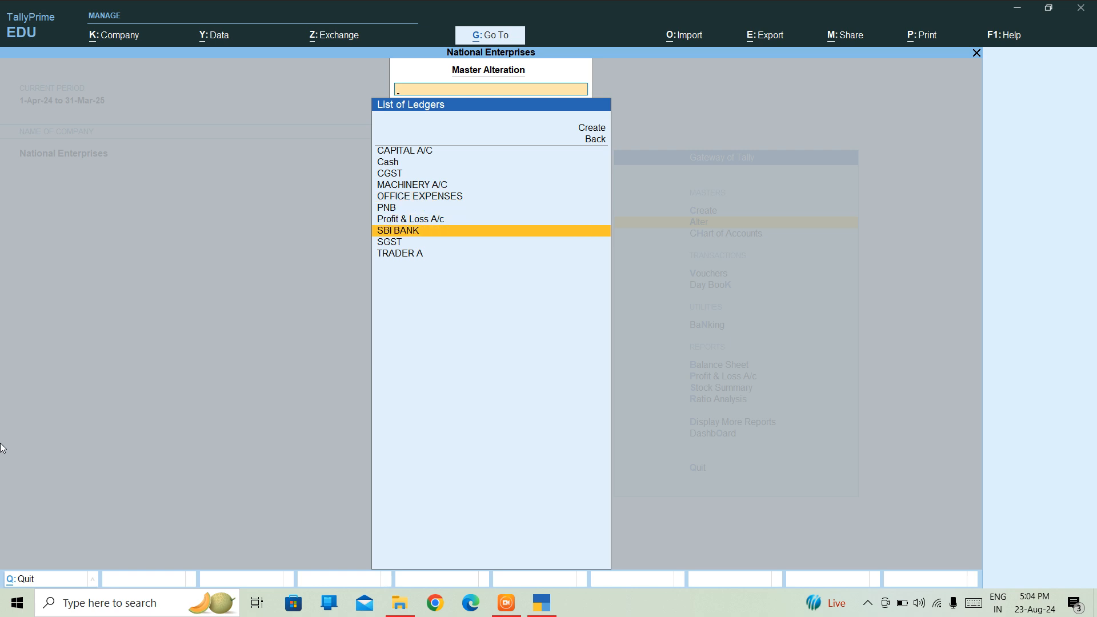
pyautogui.press('Return')
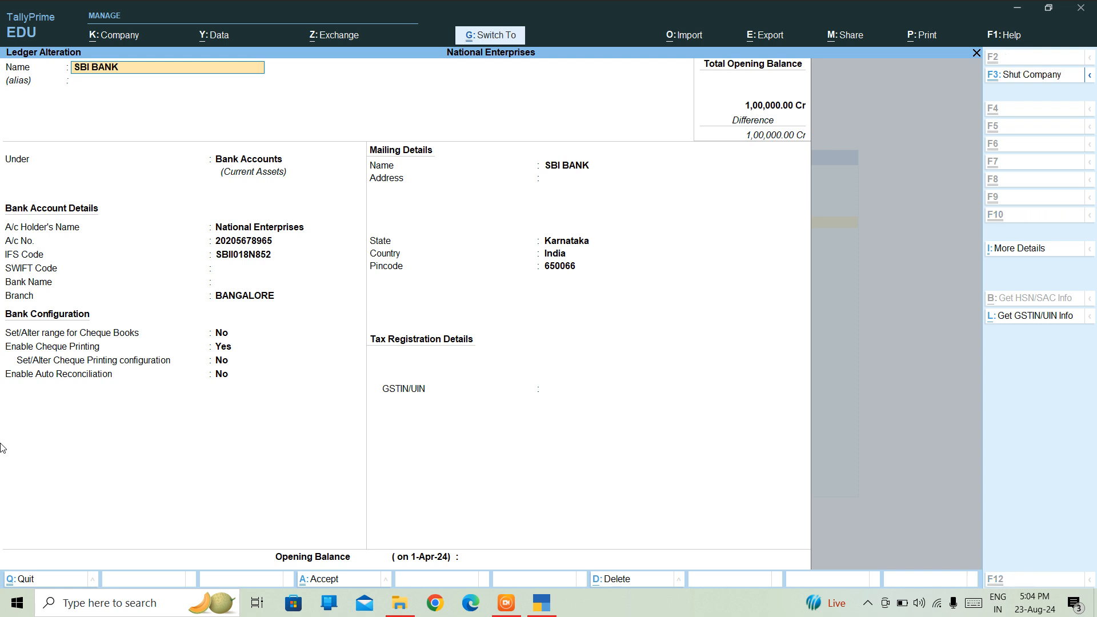
pyautogui.press('Escape')
pyautogui.press('Down')
pyautogui.press('Down')
pyautogui.press('Return')
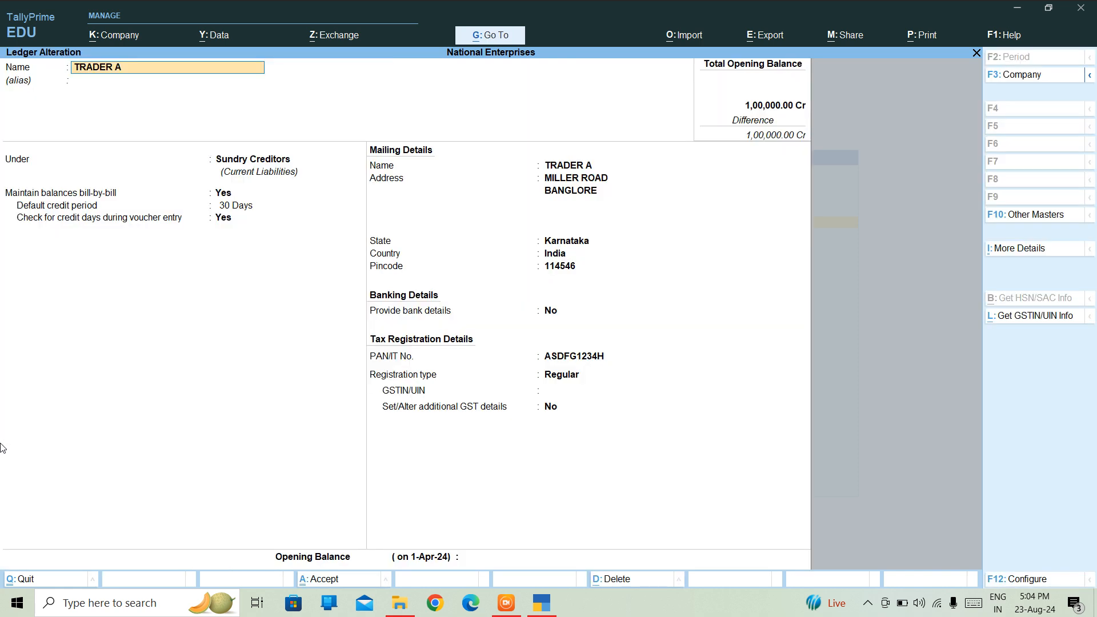
pyautogui.press('Escape')
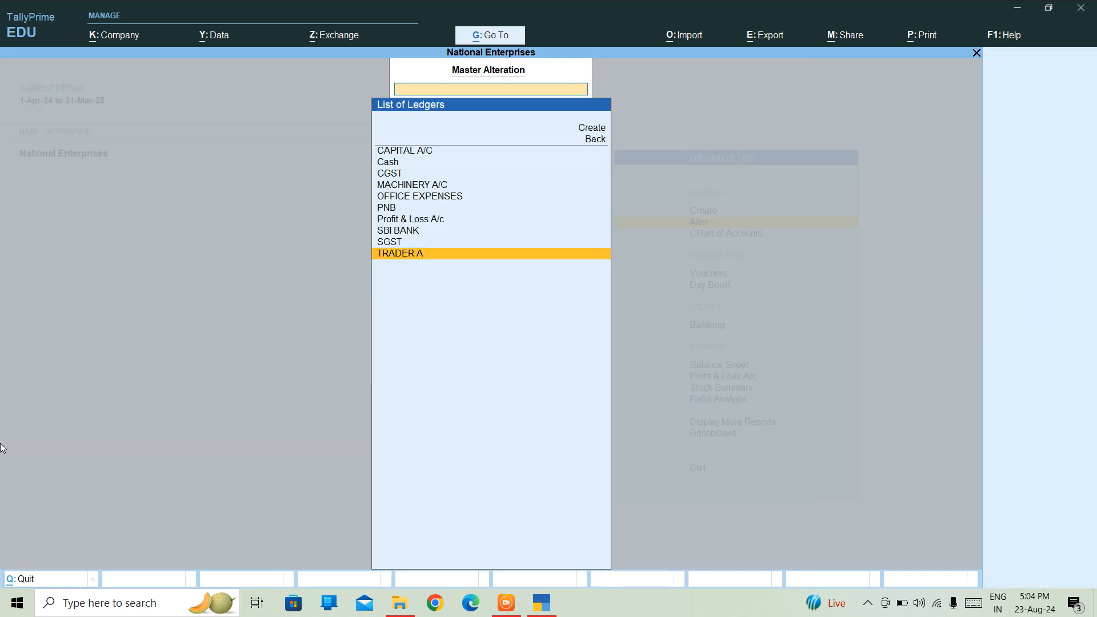
pyautogui.press('Escape')
pyautogui.press('Escape')
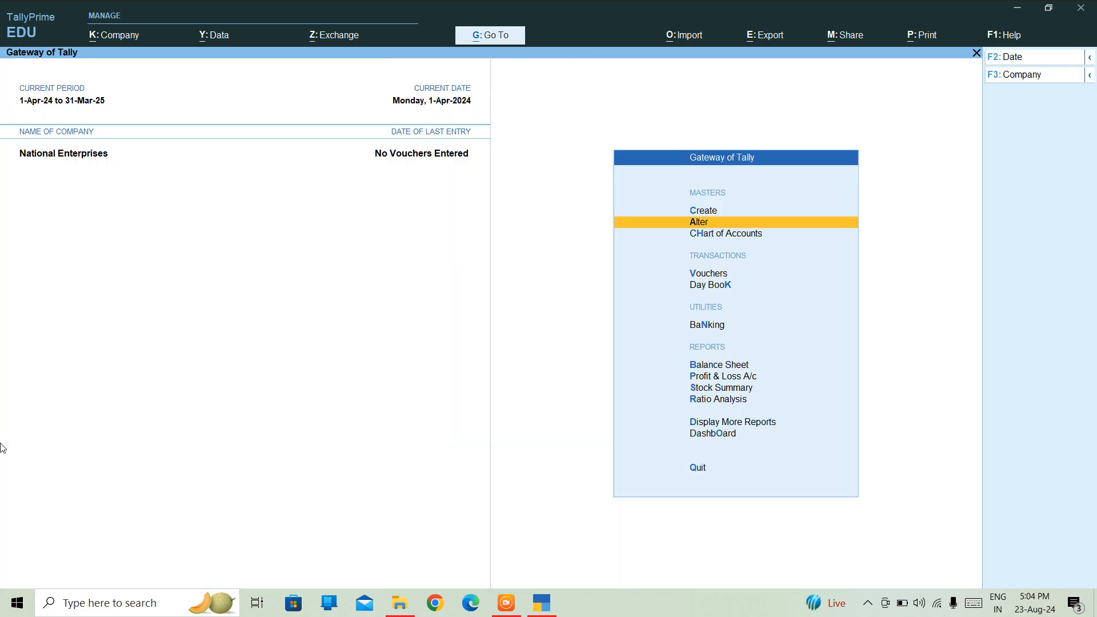
pyautogui.press('Up')
# Create ledger MOHAN under Sundry Debtors, leaving GSTIN blank, and save it.
pyautogui.press('Return')
pyautogui.press('Down')
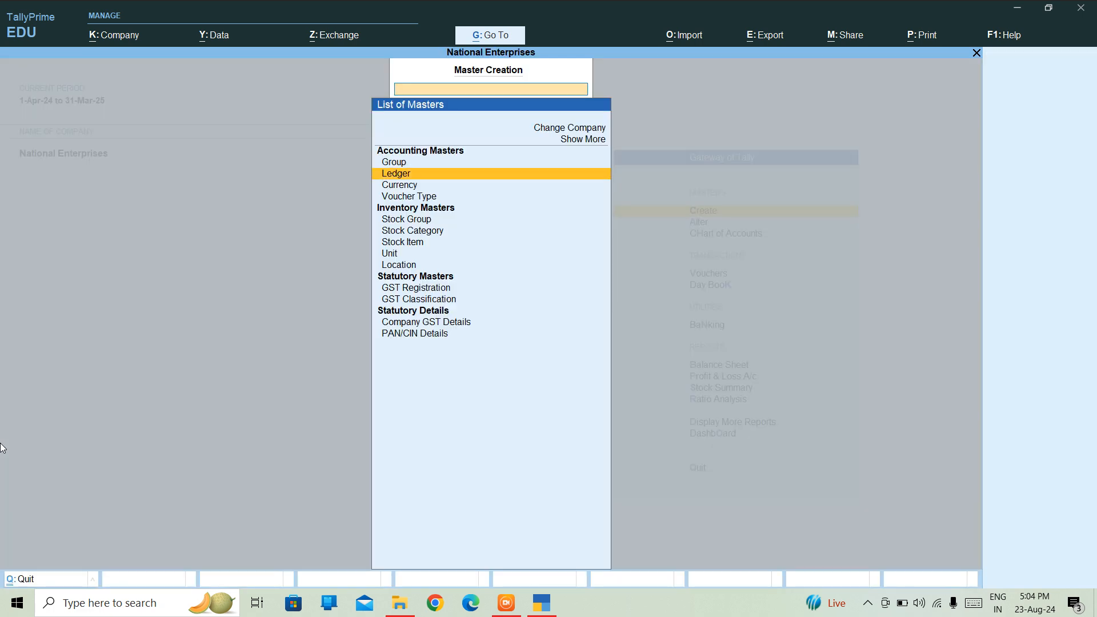
pyautogui.press('Return')
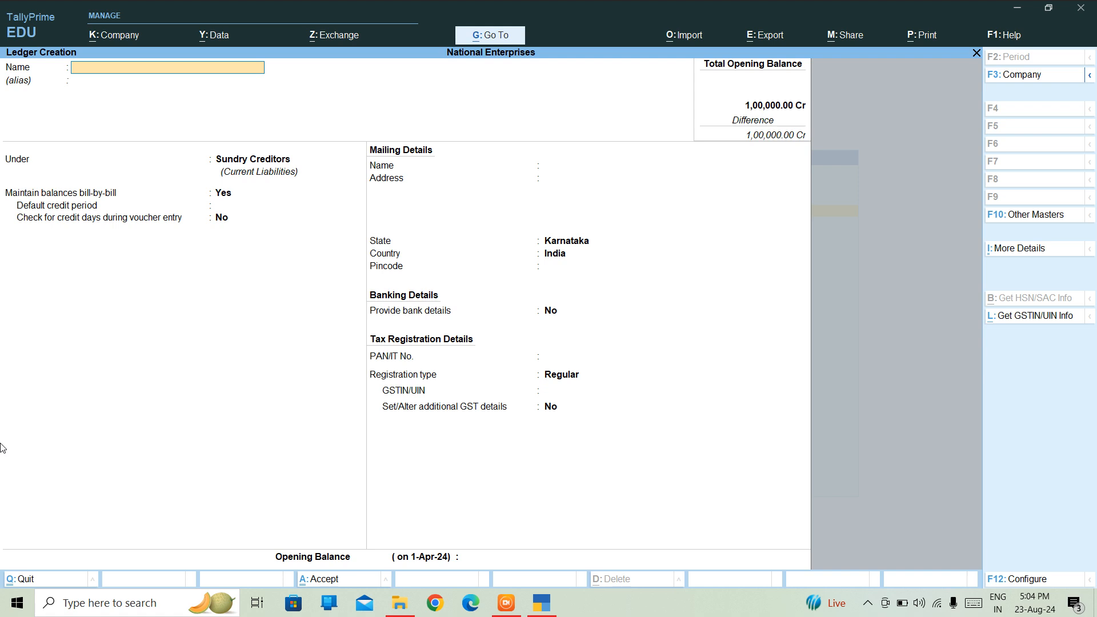
pyautogui.write('MOHAN')
pyautogui.press('Return')
pyautogui.press('Return')
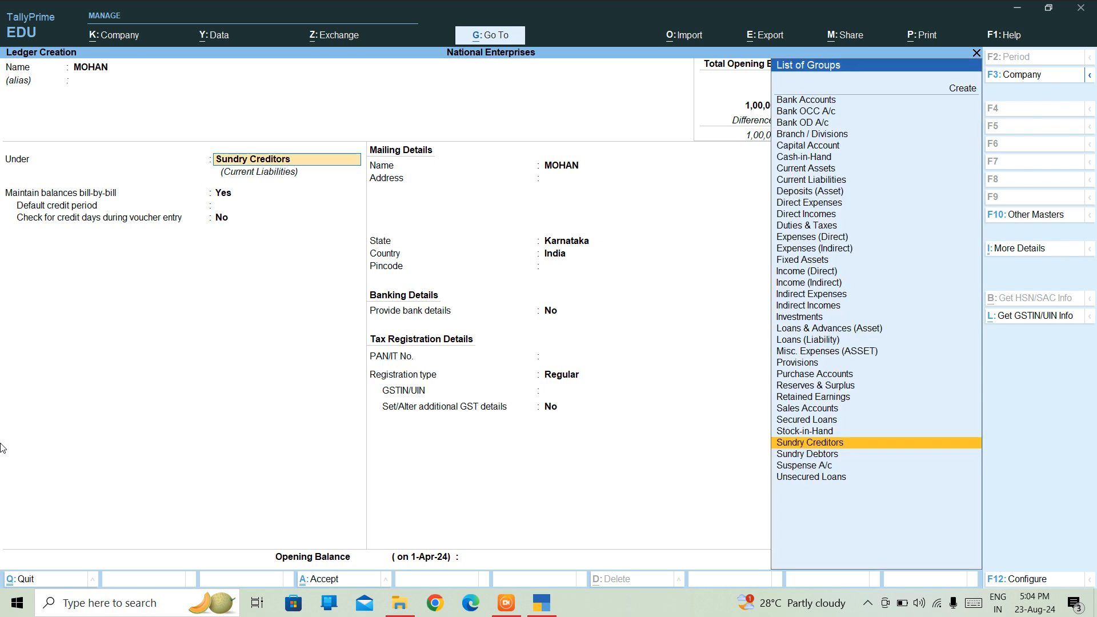
pyautogui.write('DEB')
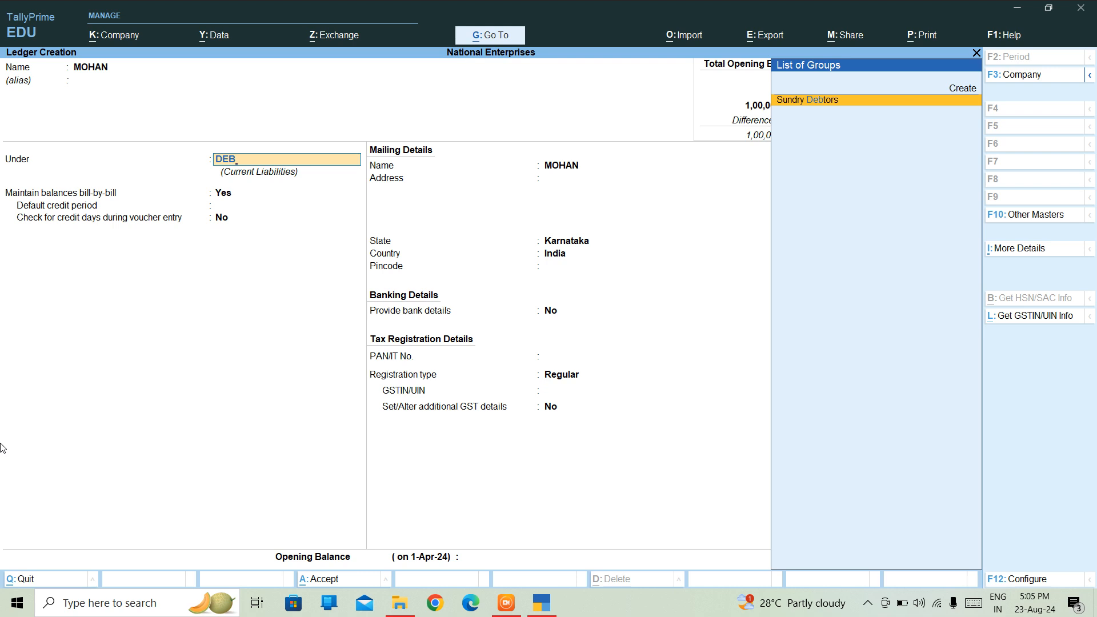
pyautogui.press('Return')
pyautogui.press('Return')
pyautogui.press('Return')
pyautogui.press('Return')
pyautogui.press('Return')
pyautogui.press('Return')
pyautogui.press('Return')
pyautogui.press('Return')
pyautogui.press('Return')
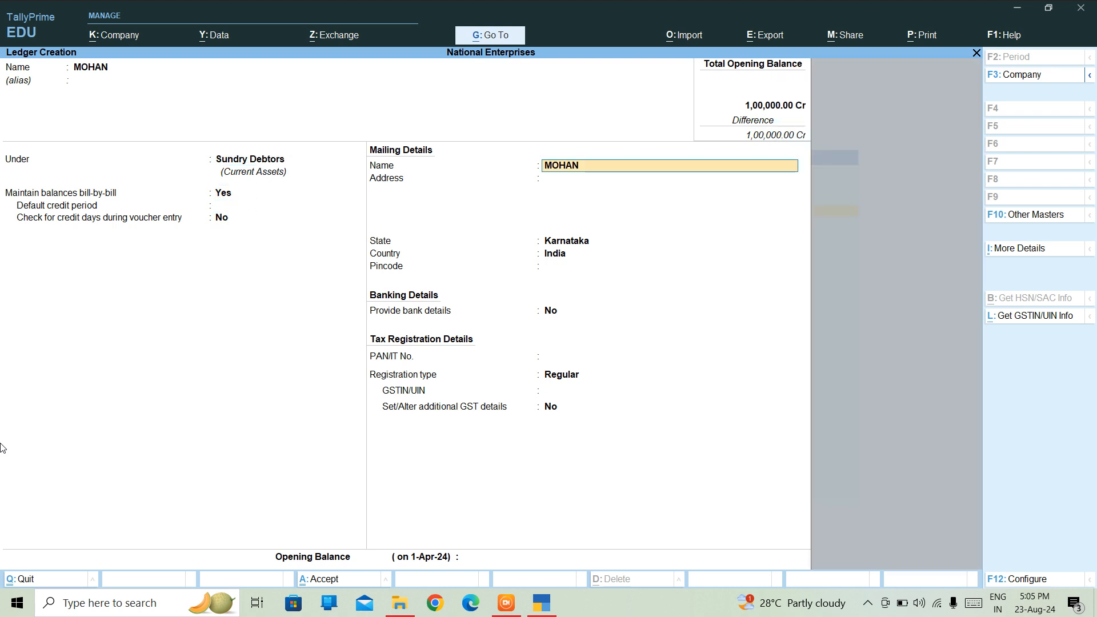
pyautogui.press('Return')
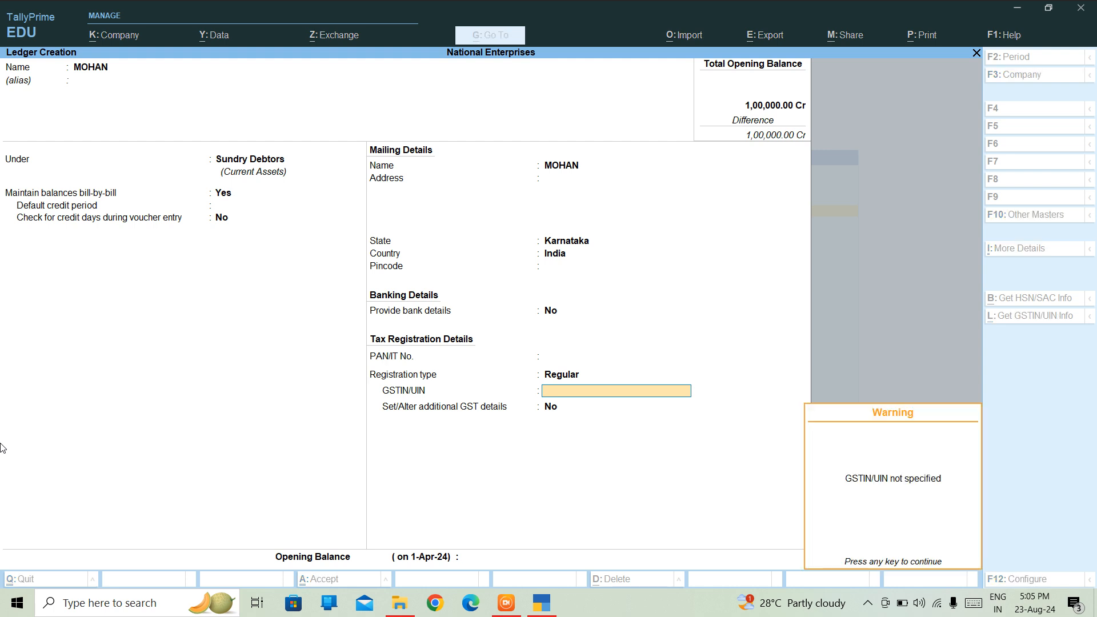
pyautogui.press('Return')
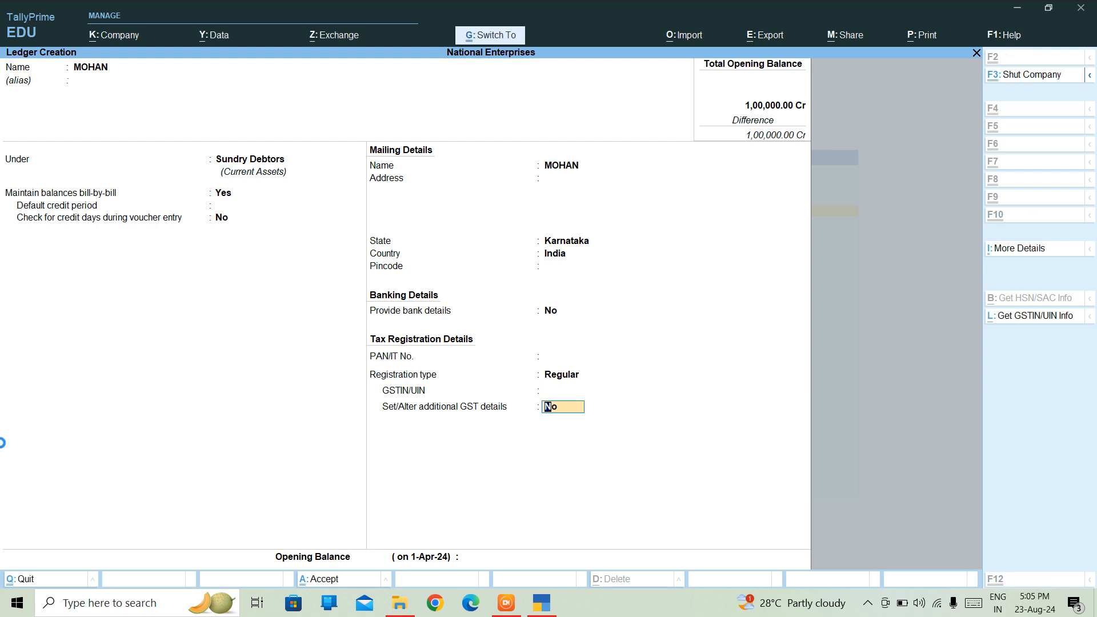
pyautogui.press('Return')
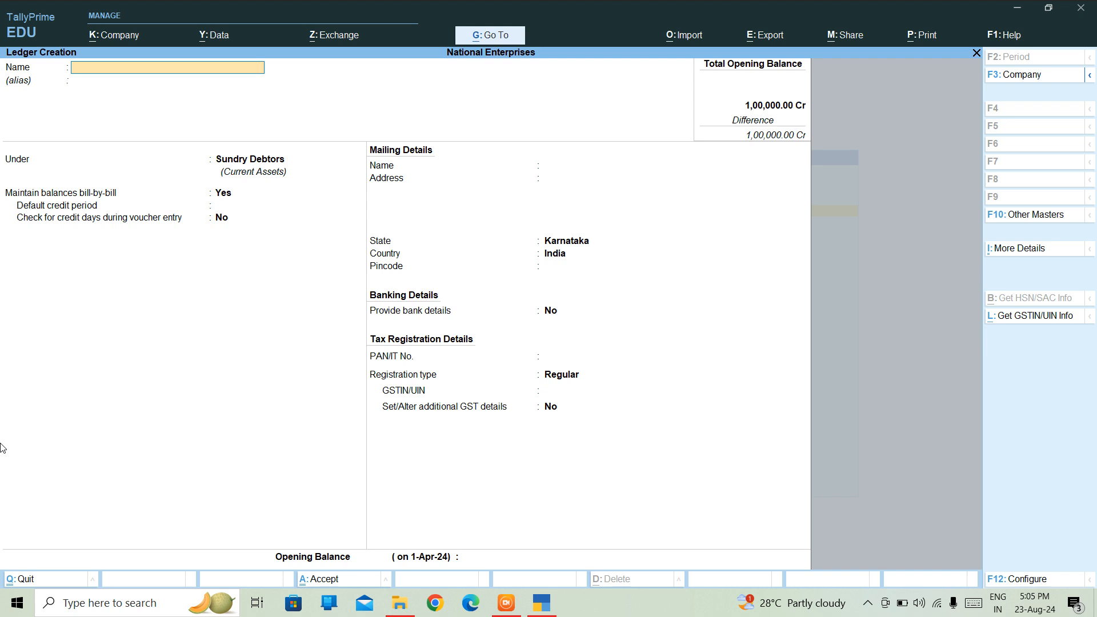
# Quit the blank Ledger Creation form to return to the Master Creation list.
pyautogui.press('Escape')
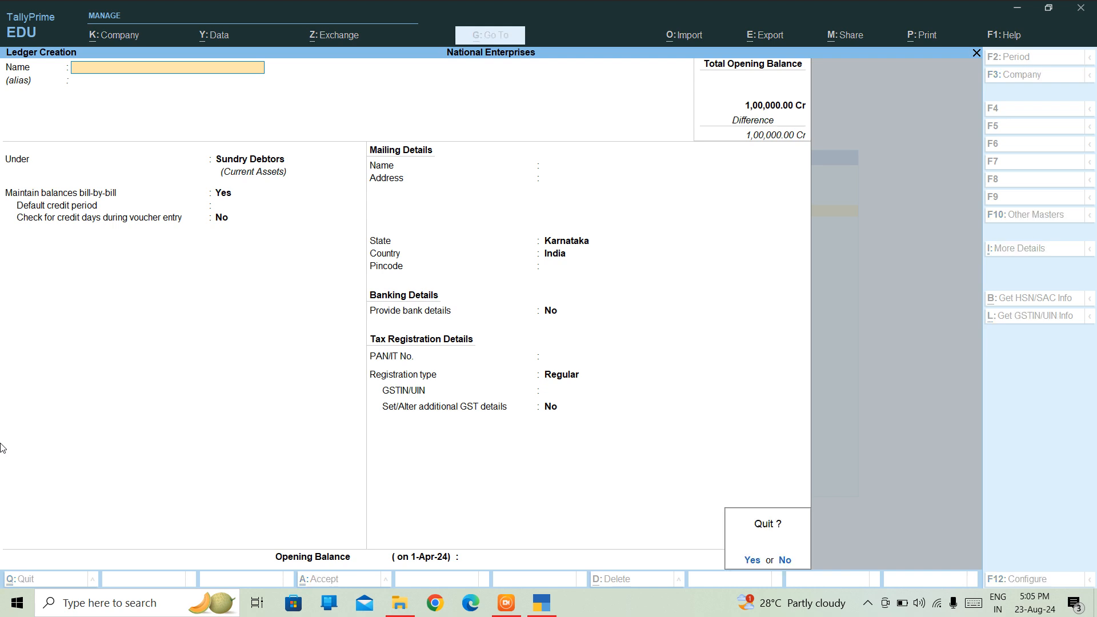
pyautogui.press('Return')
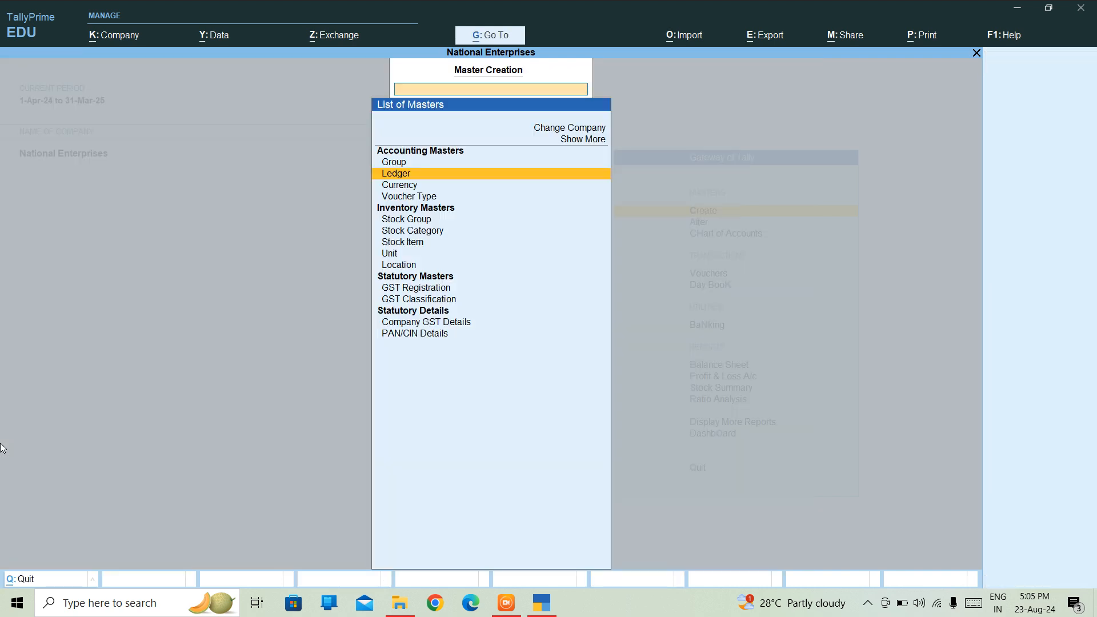